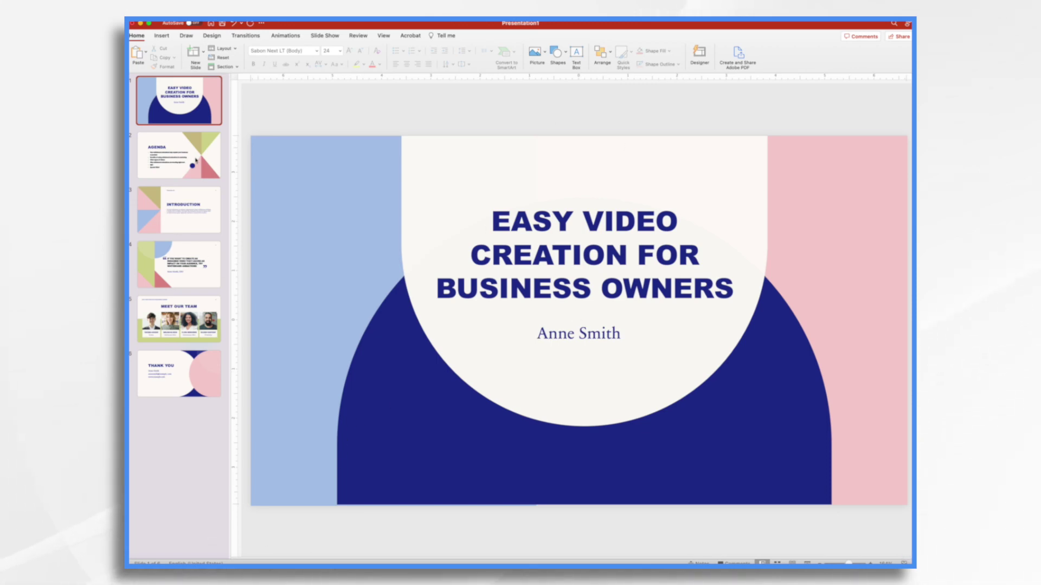
- Look through the agenda, introduction, quote, team and thank-you slides of the presentation
left_click(196, 160)
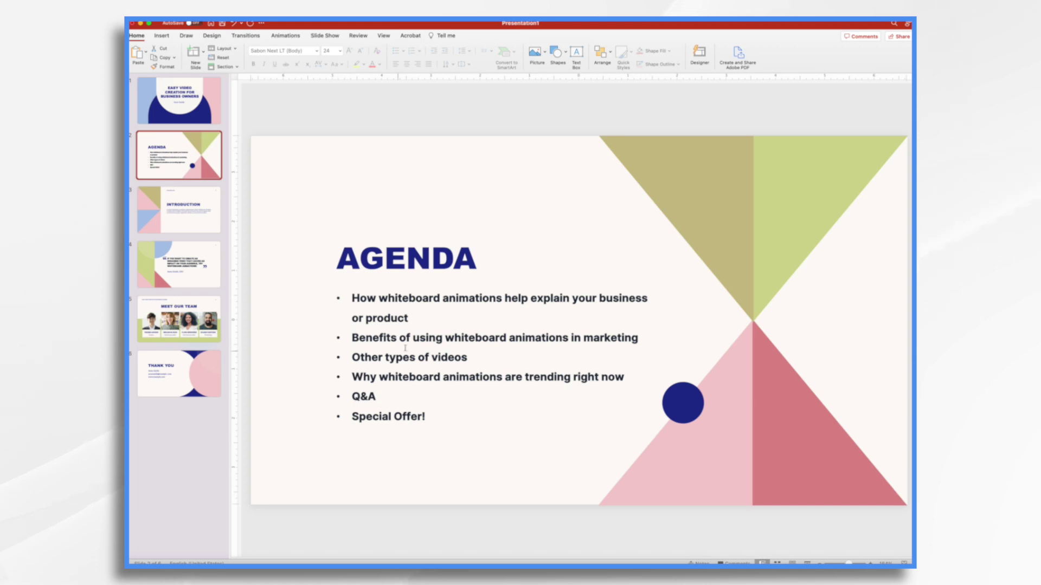
left_click(184, 210)
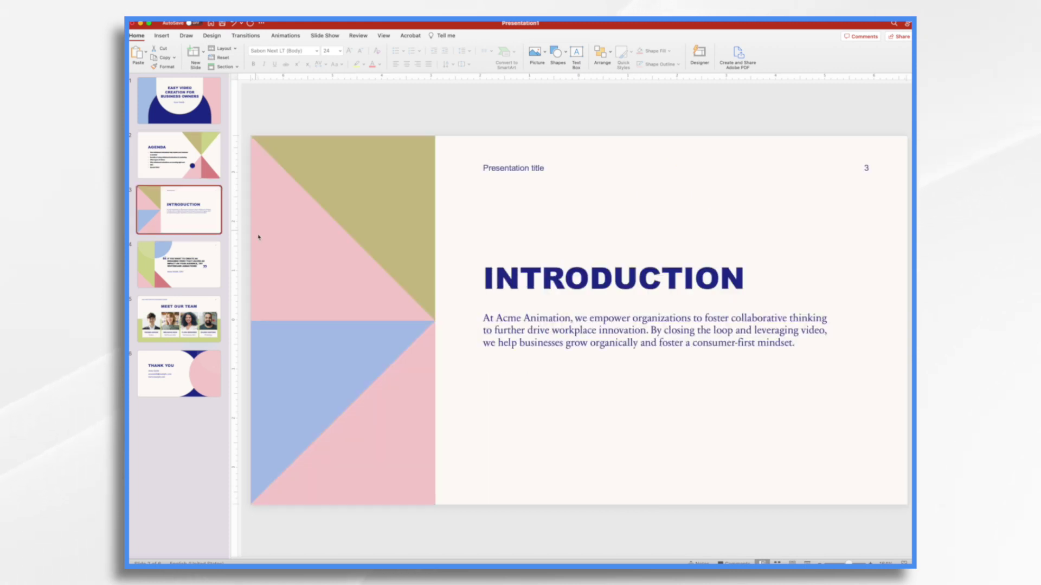
left_click(190, 268)
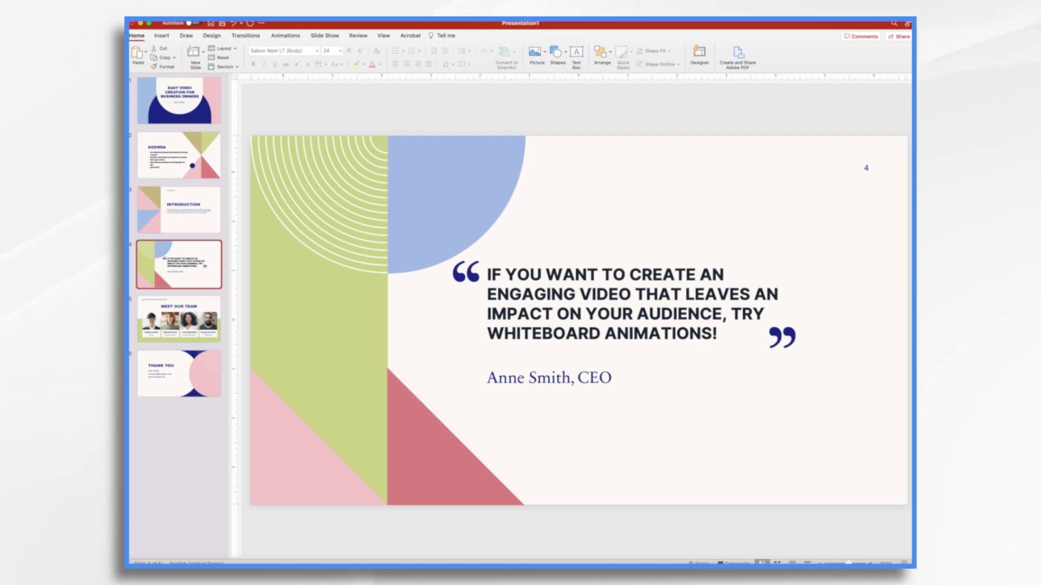
left_click(196, 317)
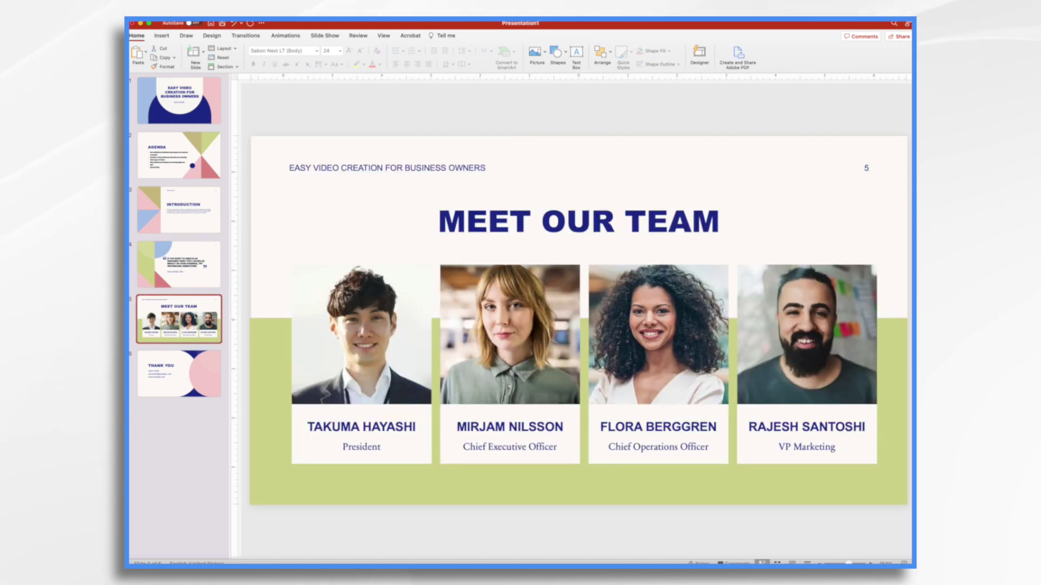
left_click(172, 399)
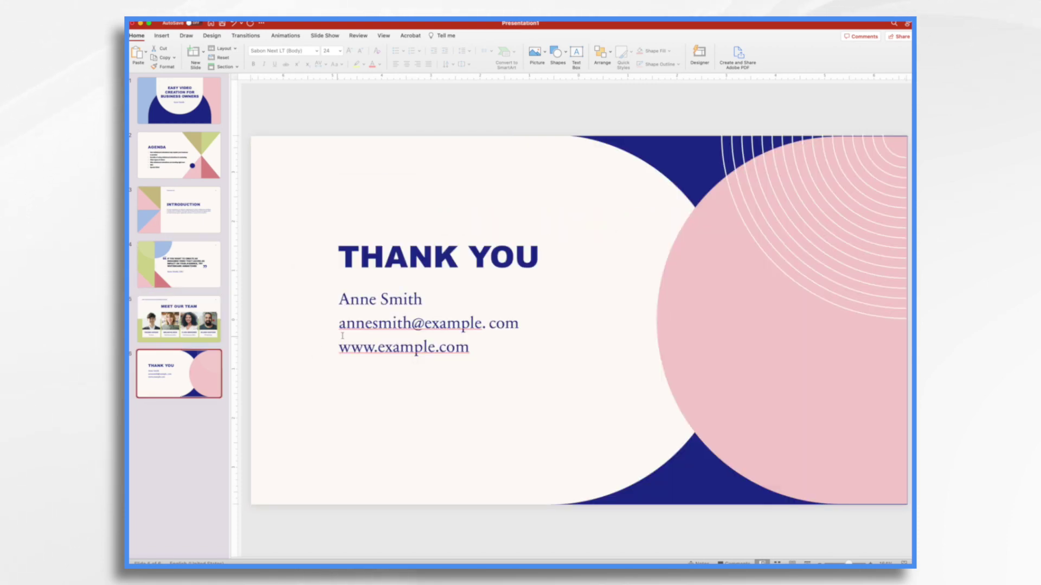
- Insert a new slide with the Title Slide layout after the first slide and delete its title and subtitle placeholders
left_click(173, 84)
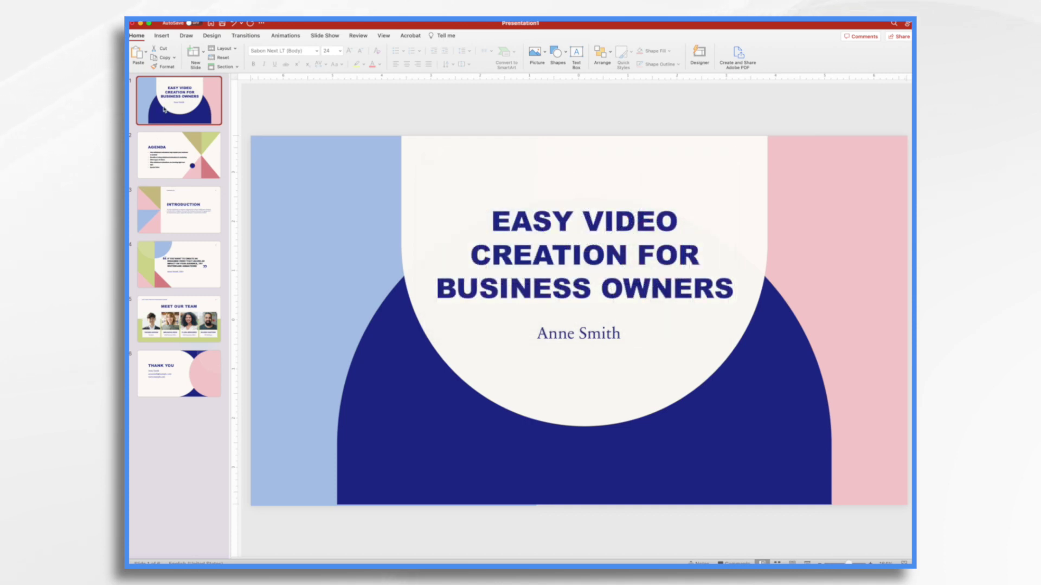
left_click(203, 54)
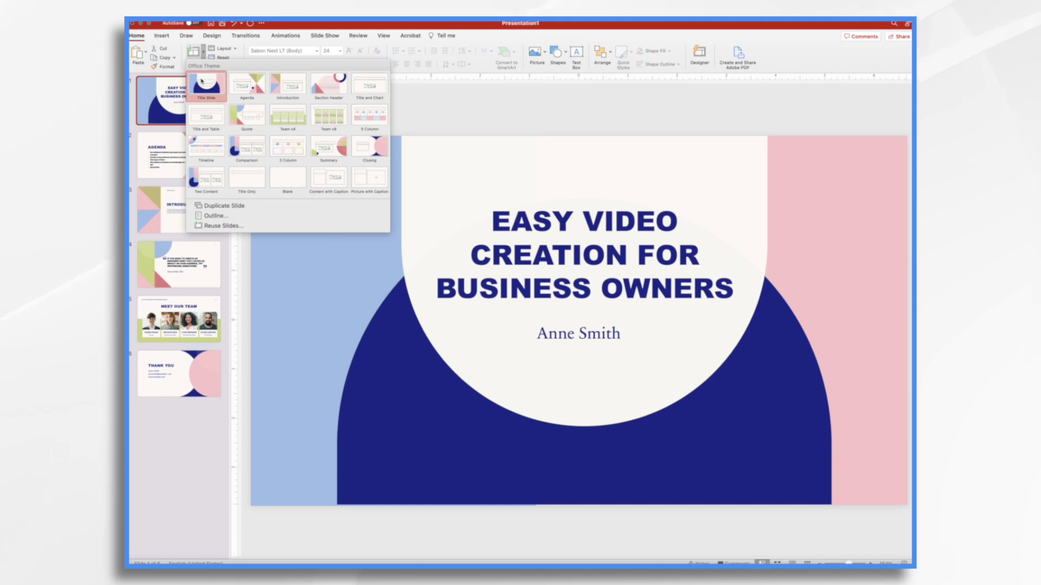
left_click(202, 81)
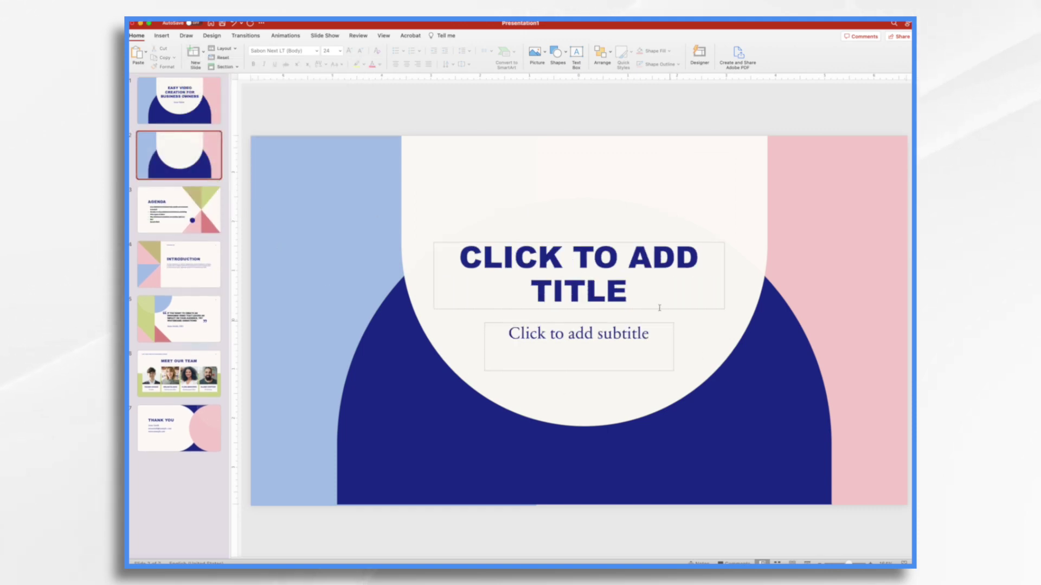
left_click(605, 242)
key("Delete")
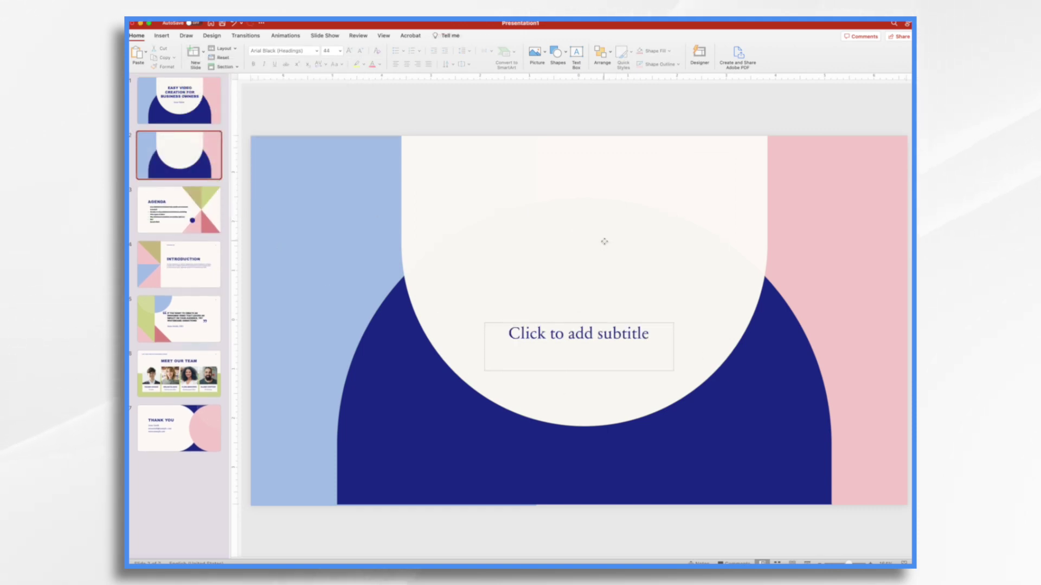
left_click(613, 324)
key("Delete")
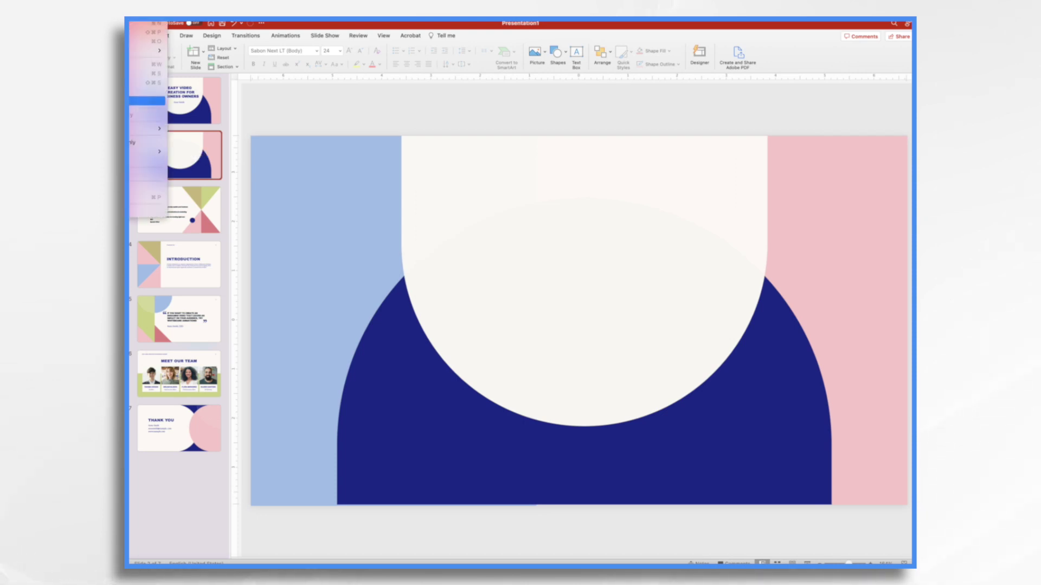
- Export only the current blank title slide to the Desktop as a PNG named "blank title"
key("Escape")
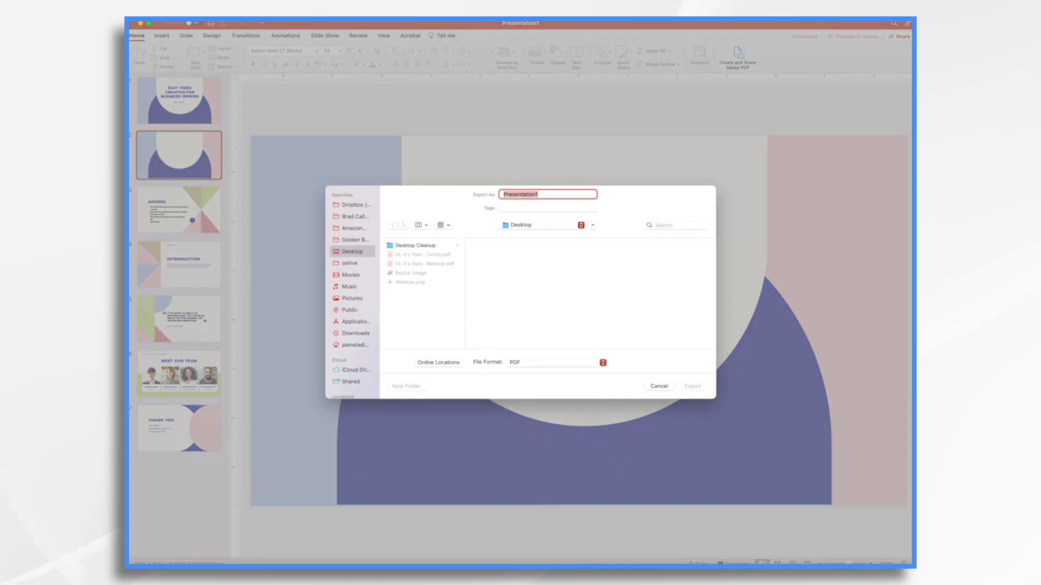
left_click(552, 363)
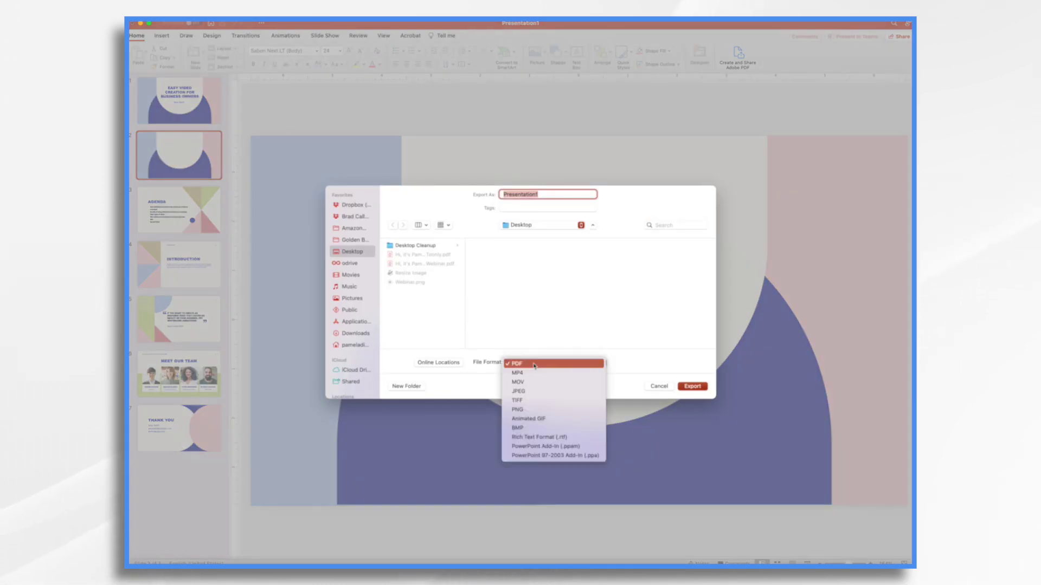
left_click(520, 410)
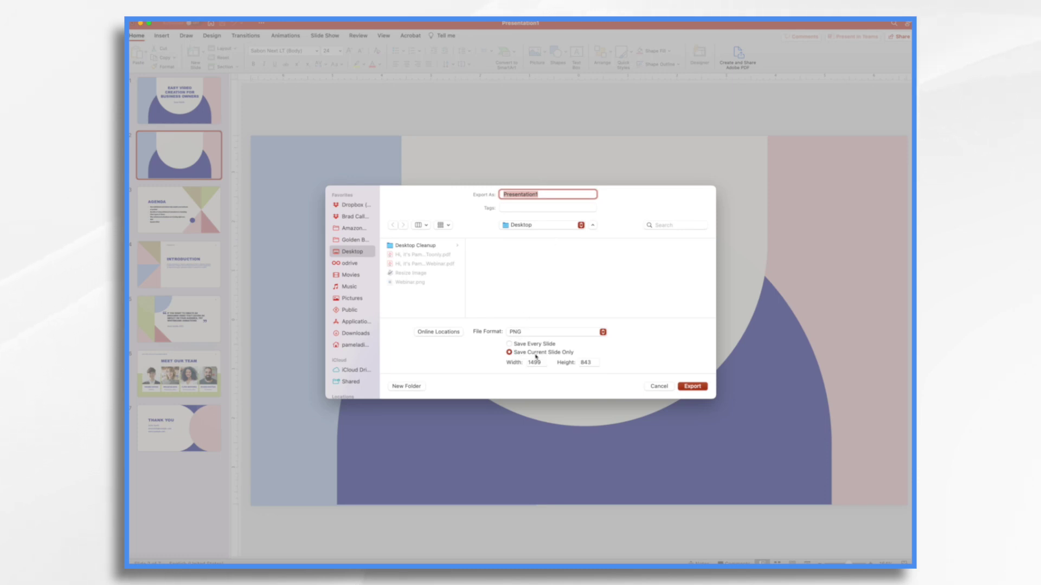
type("blank title")
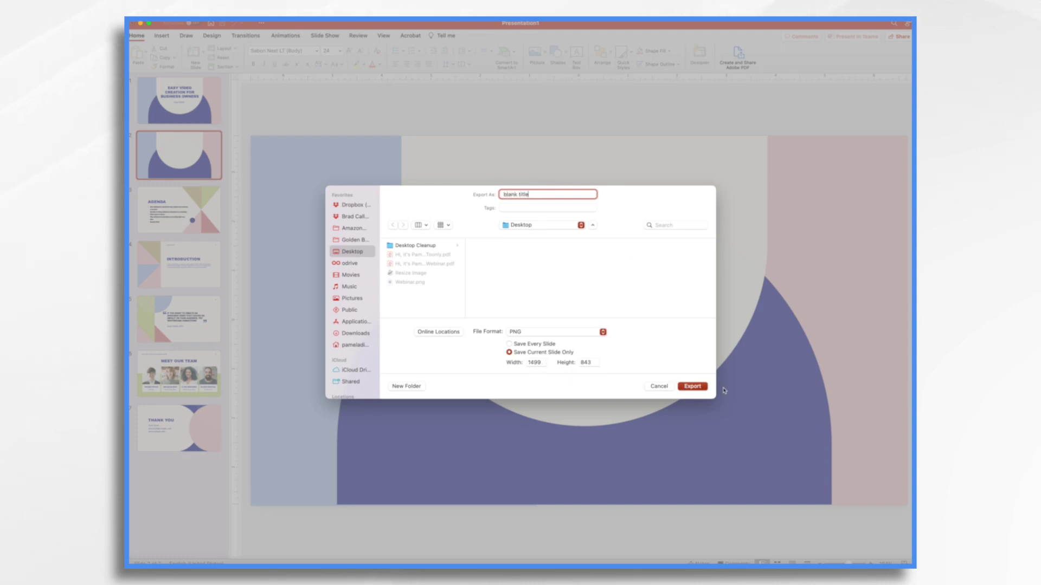
left_click(693, 387)
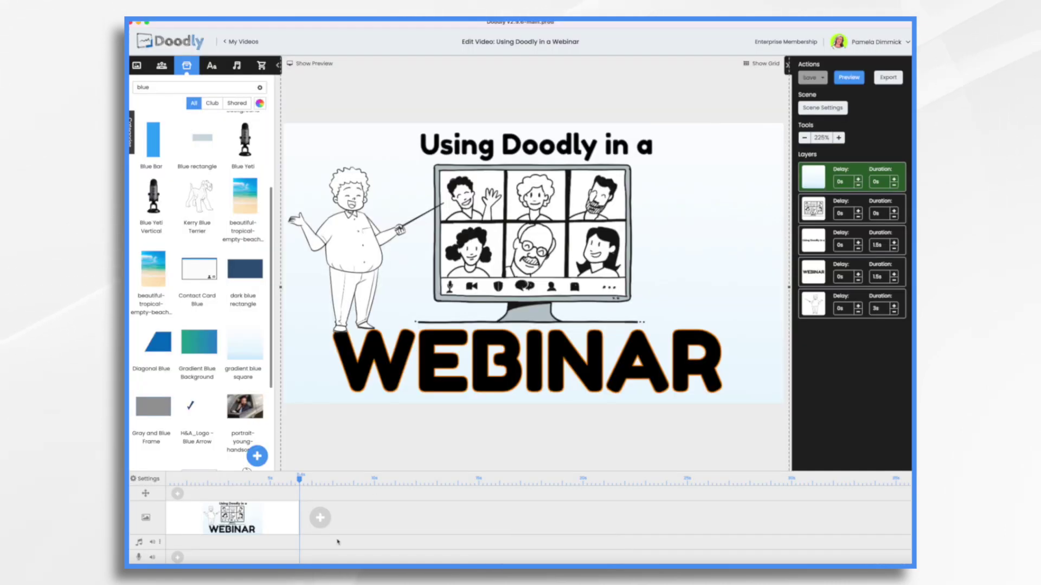
- Switch to Doodly and delete the existing webinar scene from the timeline
right_click(291, 522)
left_click(323, 511)
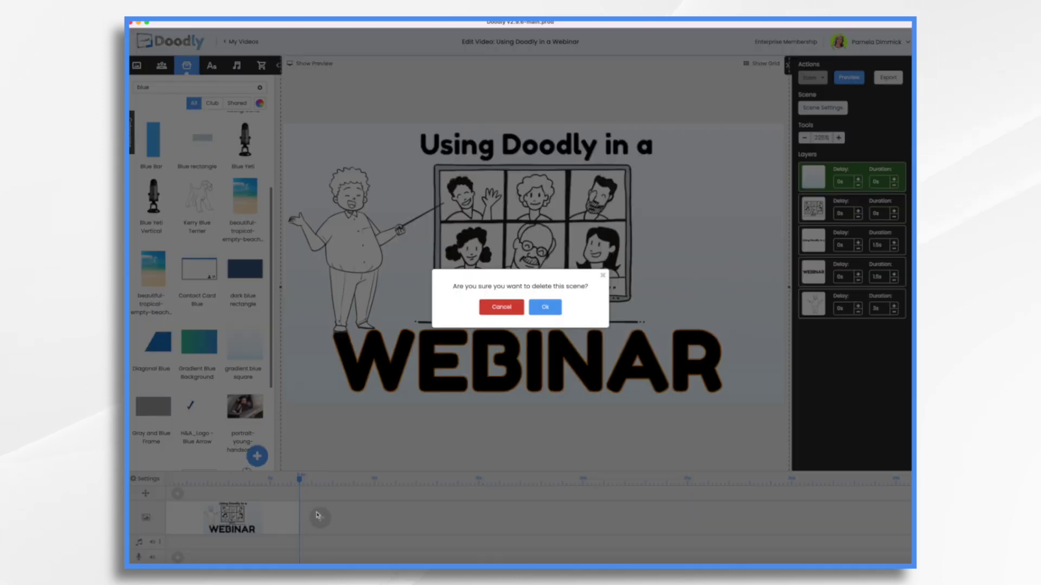
left_click(543, 307)
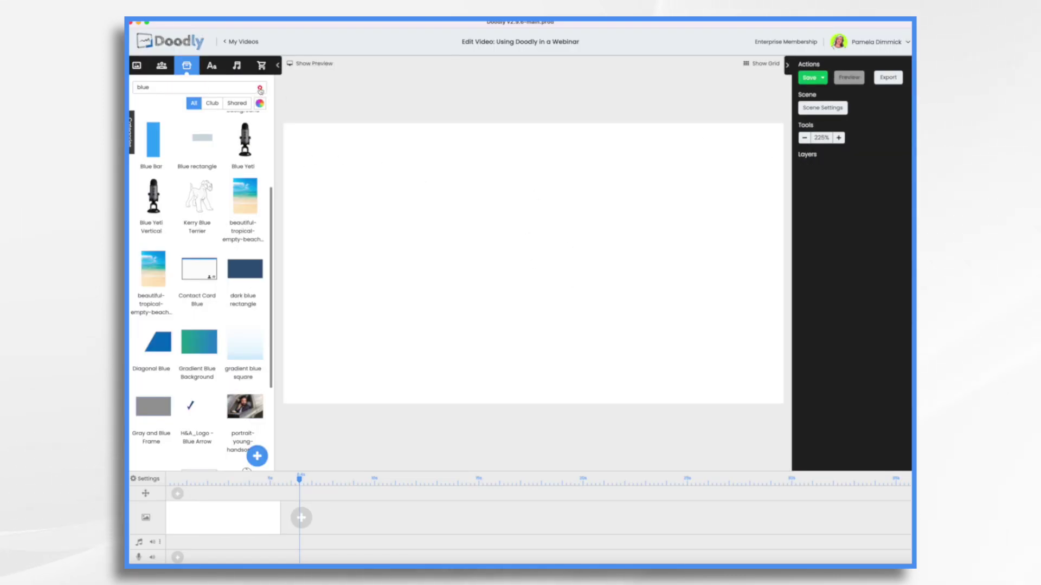
- Clear the prop search, import blank title.png as a new prop titled "blank title", and place it on the empty scene
left_click(259, 88)
left_click(264, 462)
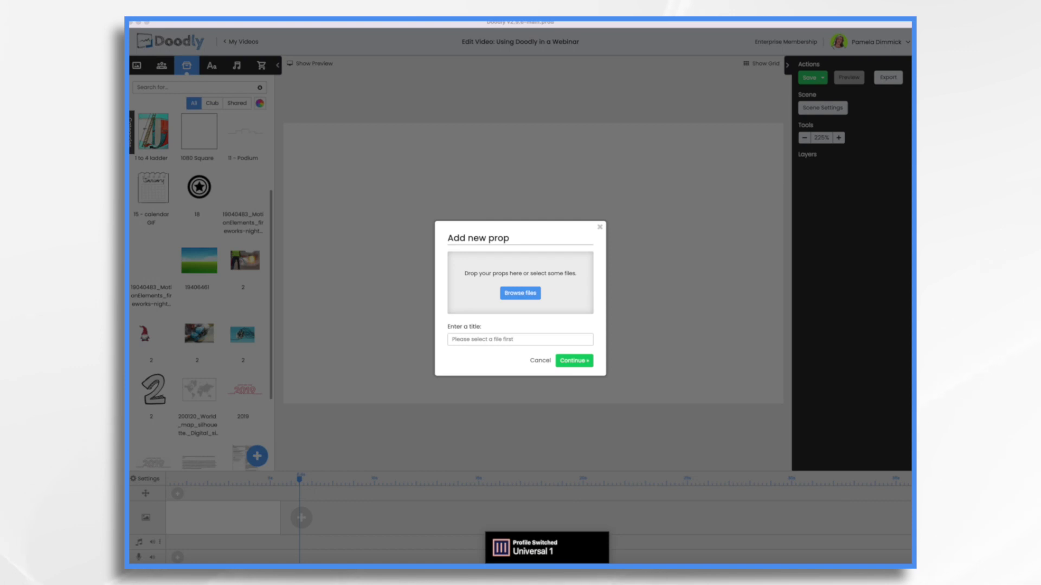
left_click_drag(904, 124, 536, 294)
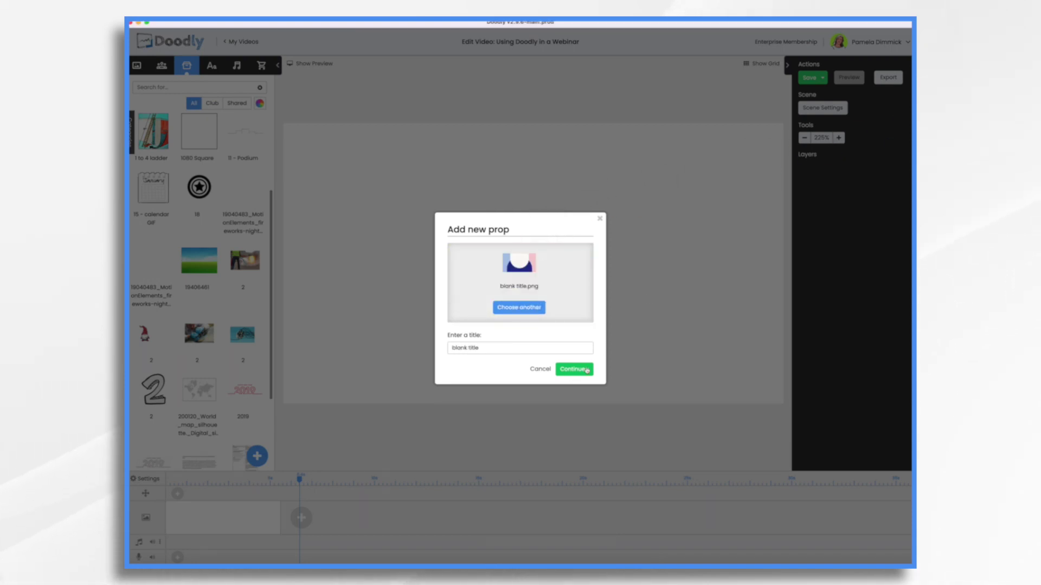
left_click(579, 361)
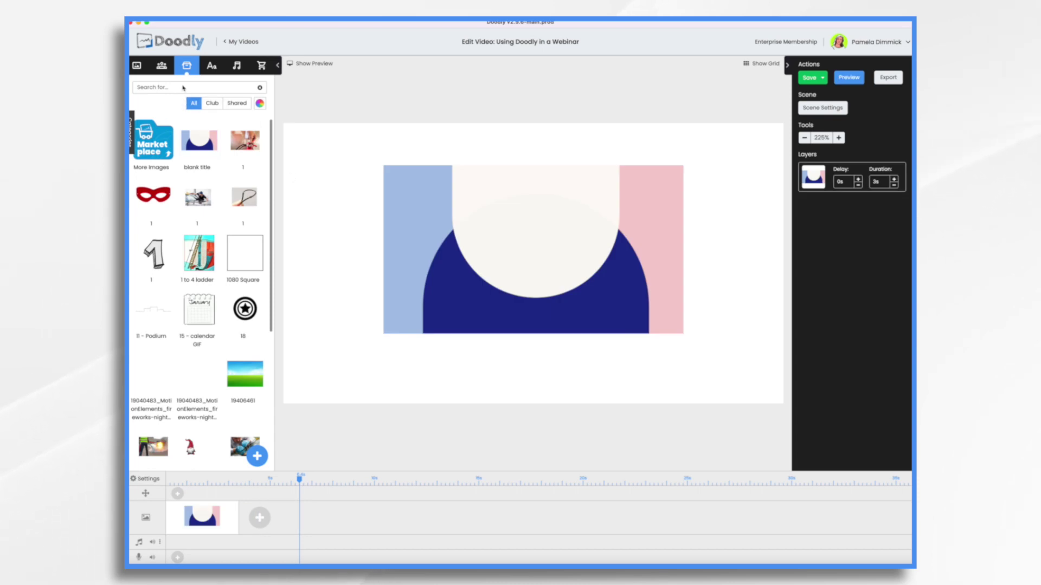
- Search the props for "comp", add the Computer Cloud prop to the scene, and enlarge it to cover the slide image
left_click(183, 88)
type("comp")
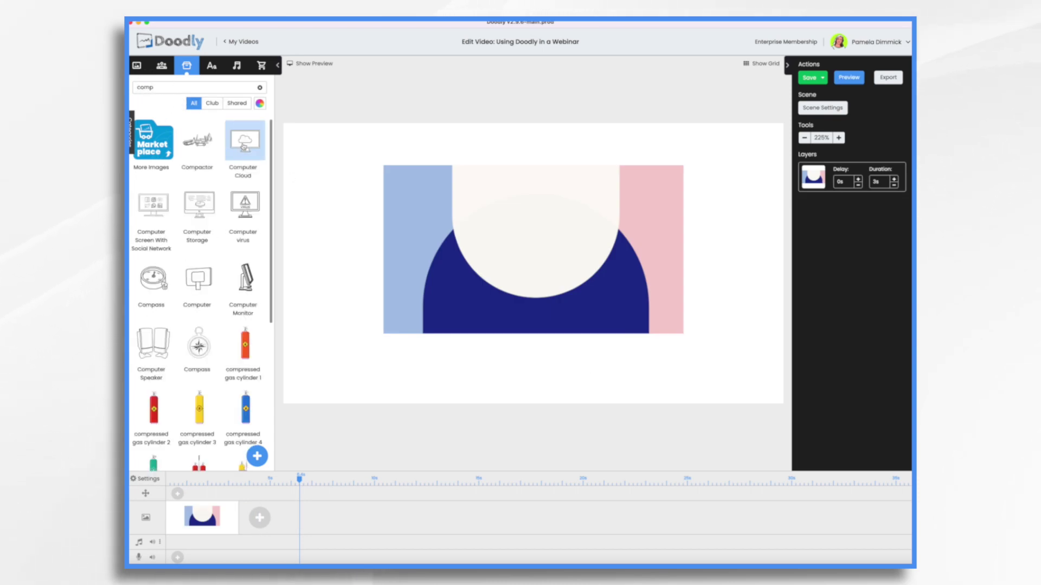
left_click_drag(244, 147, 537, 237)
left_click(489, 304)
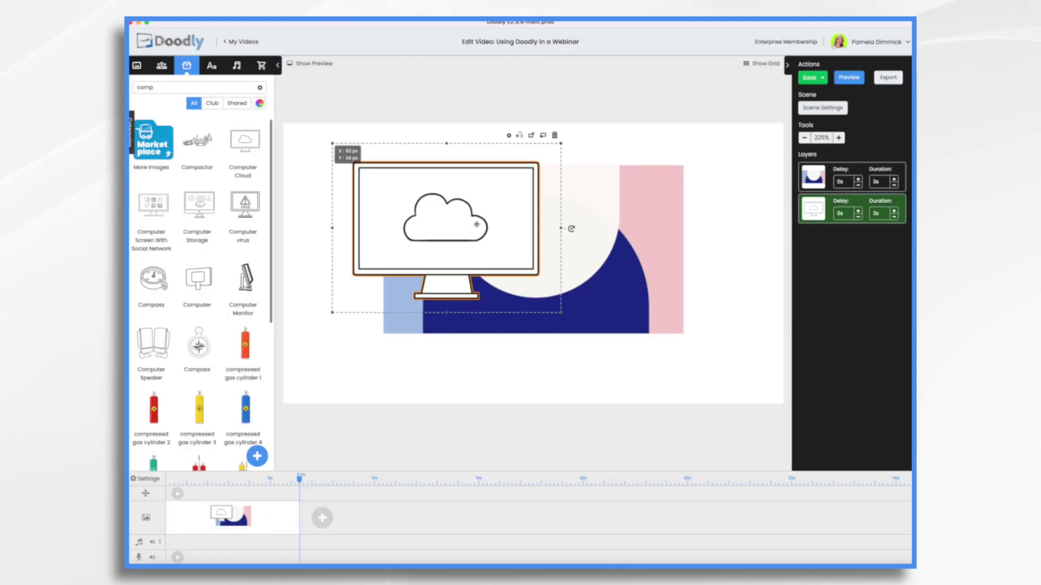
left_click_drag(476, 224, 521, 238)
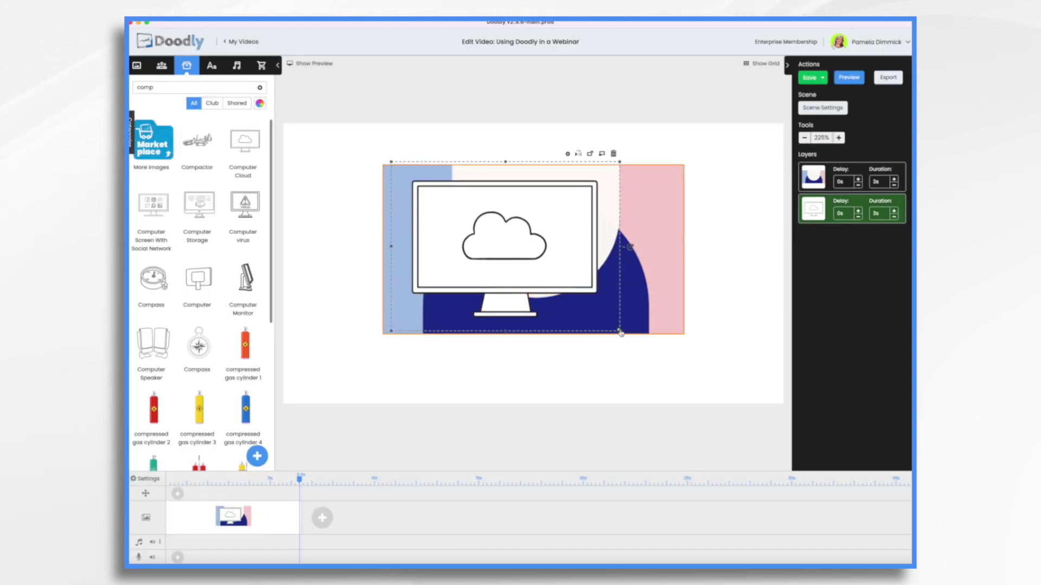
left_click_drag(620, 332, 743, 416)
left_click_drag(588, 326, 553, 308)
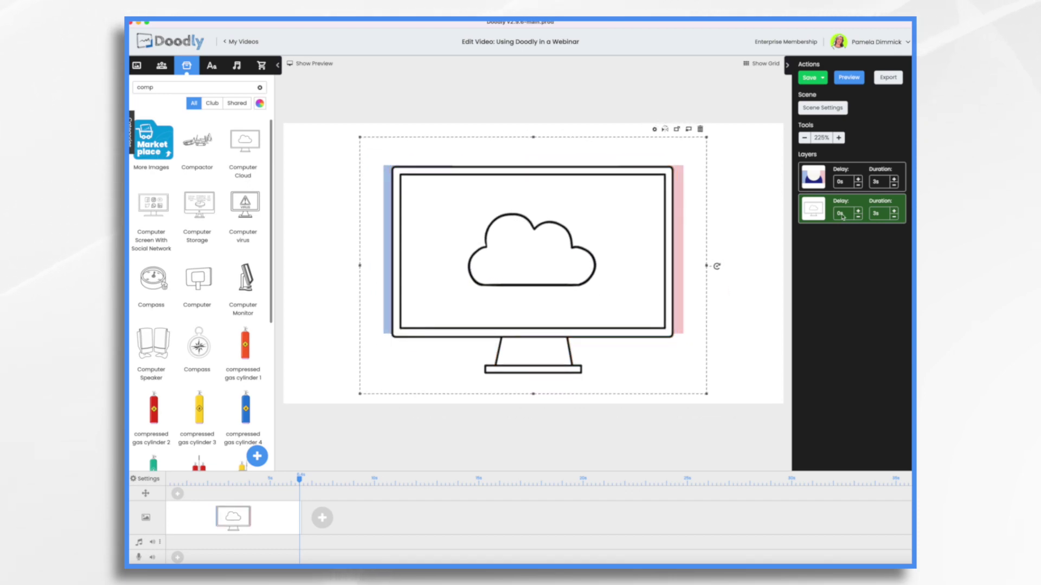
- Move the computer layer behind the slide image and shrink the image to fit inside the monitor's screen
left_click_drag(817, 215, 813, 178)
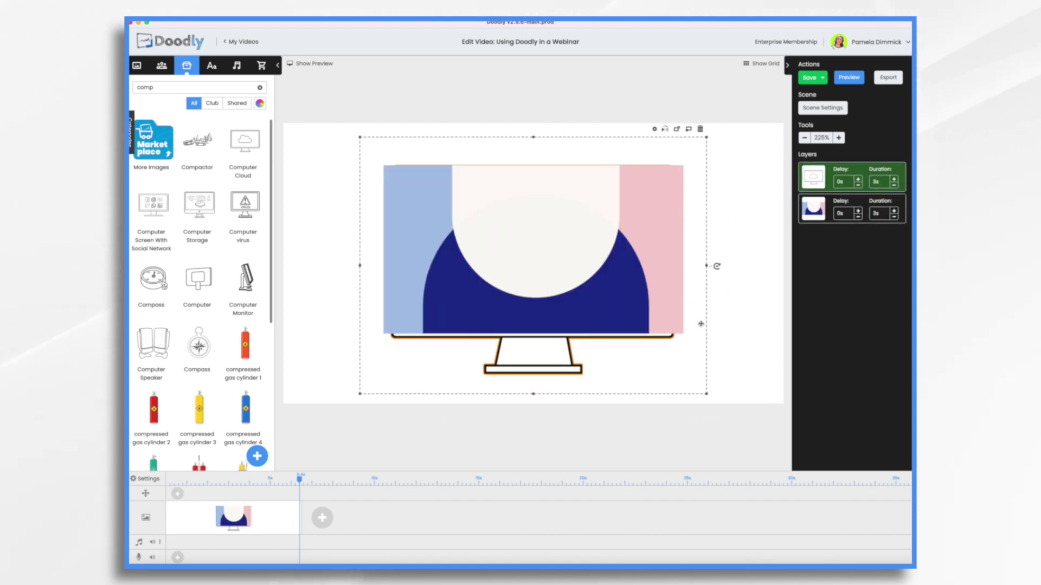
left_click(661, 312)
left_click_drag(684, 334, 643, 314)
left_click_drag(541, 290, 558, 300)
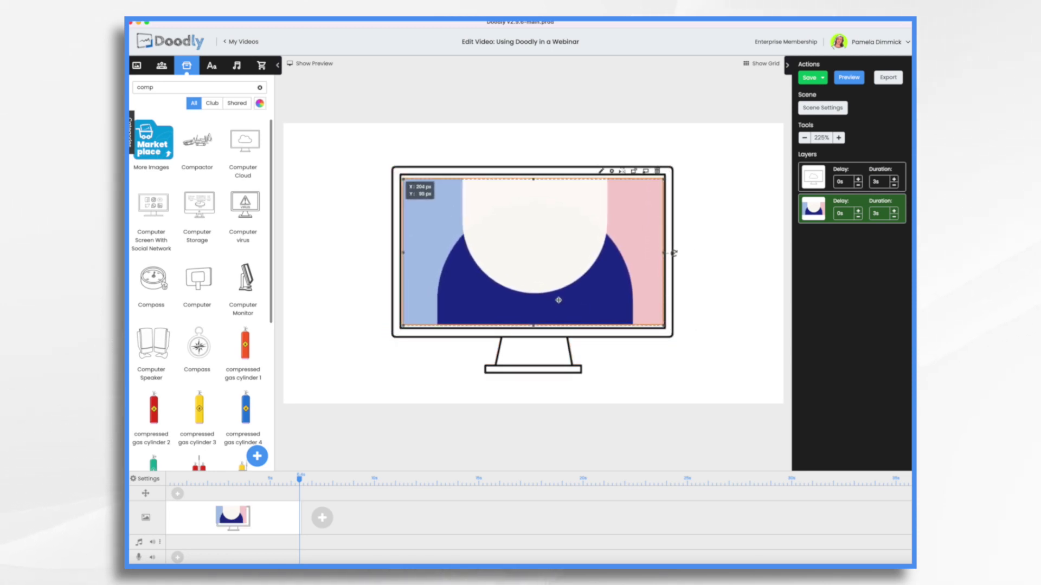
left_click(708, 267)
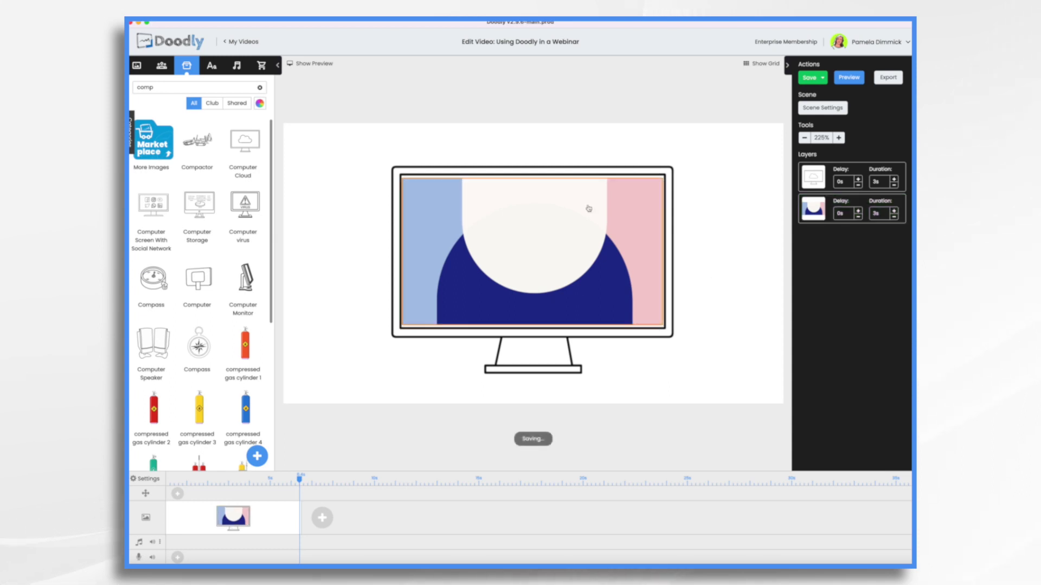
- Select the computer and slide image layers together, enlarge them proportionally, and centre them on the canvas
left_click(818, 181)
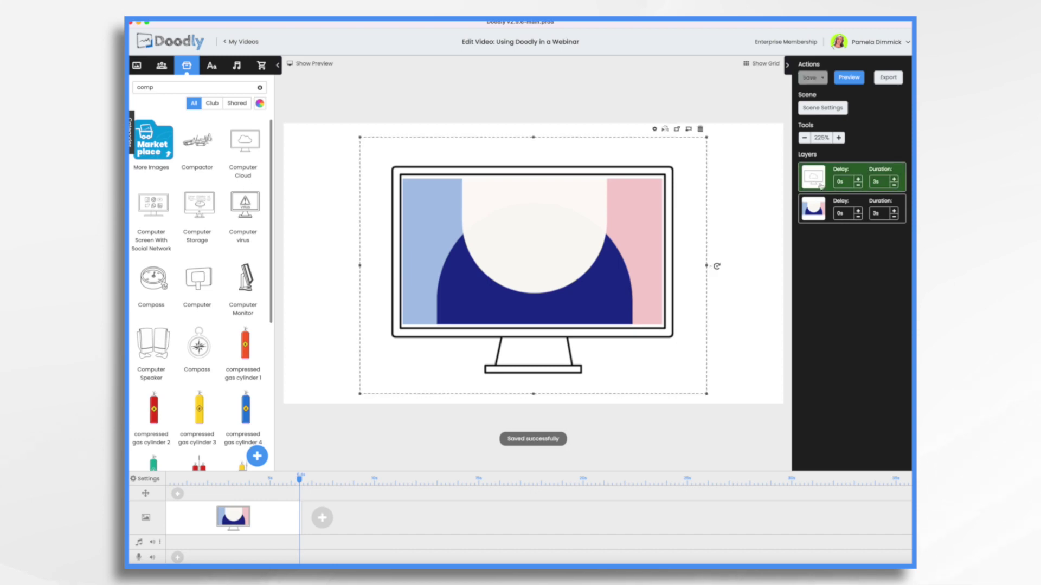
left_click(821, 209, "shift")
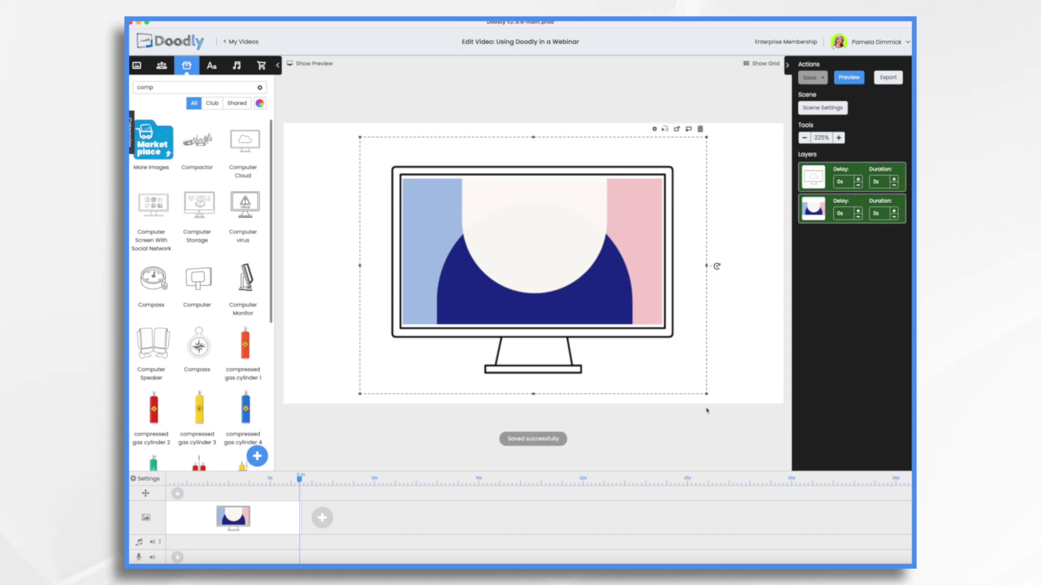
left_click_drag(706, 394, 754, 429)
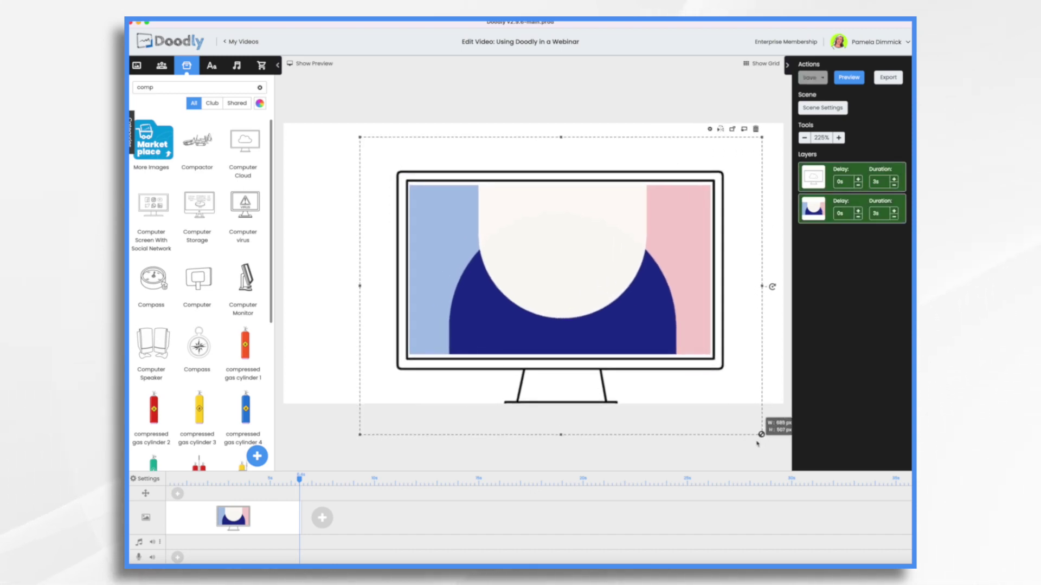
left_click_drag(590, 290, 557, 253)
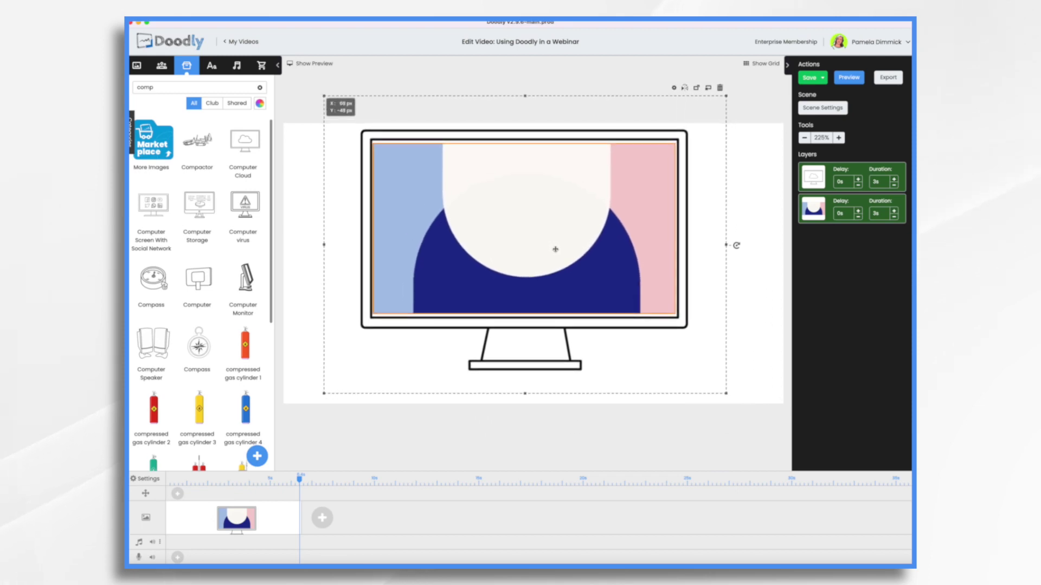
left_click(539, 124)
- Add Caveat-Bold text reading "Easy Video Creation for Business Owners" over the slide image, with word wrap enabled
left_click(212, 65)
left_click_drag(199, 259, 540, 218)
double_click(541, 218)
type("Eas")
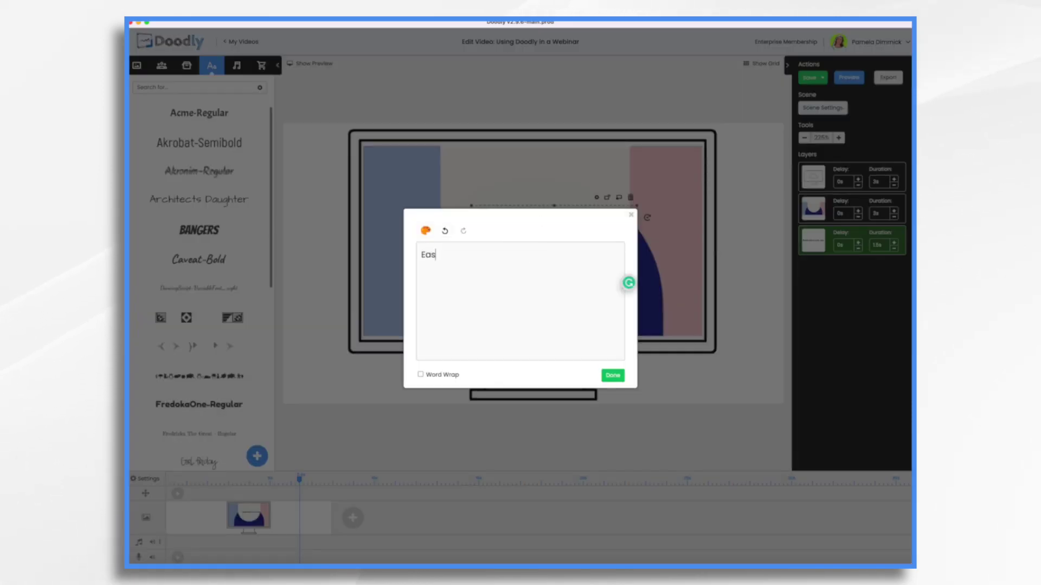
left_click(421, 375)
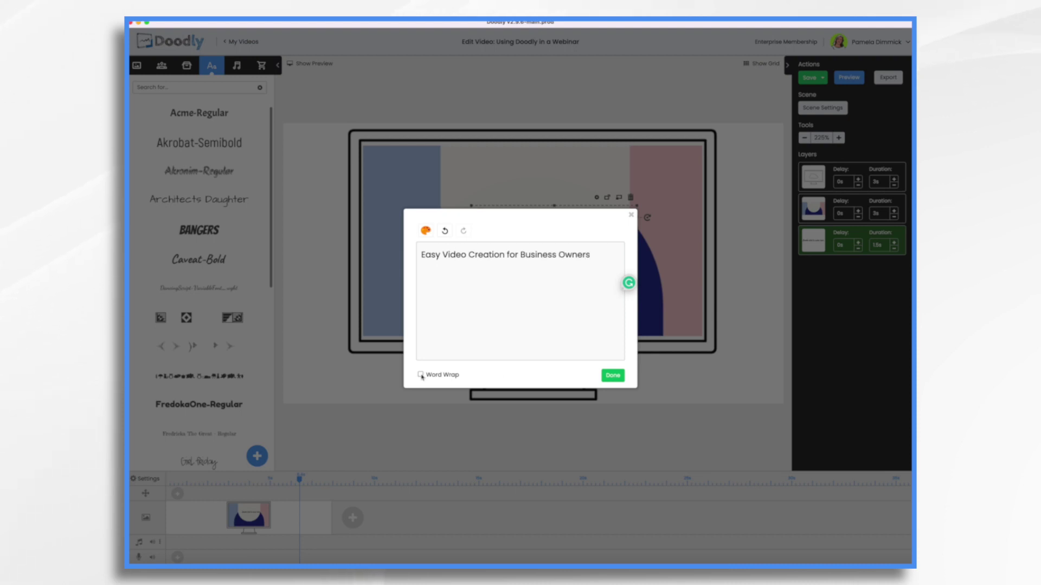
left_click(613, 376)
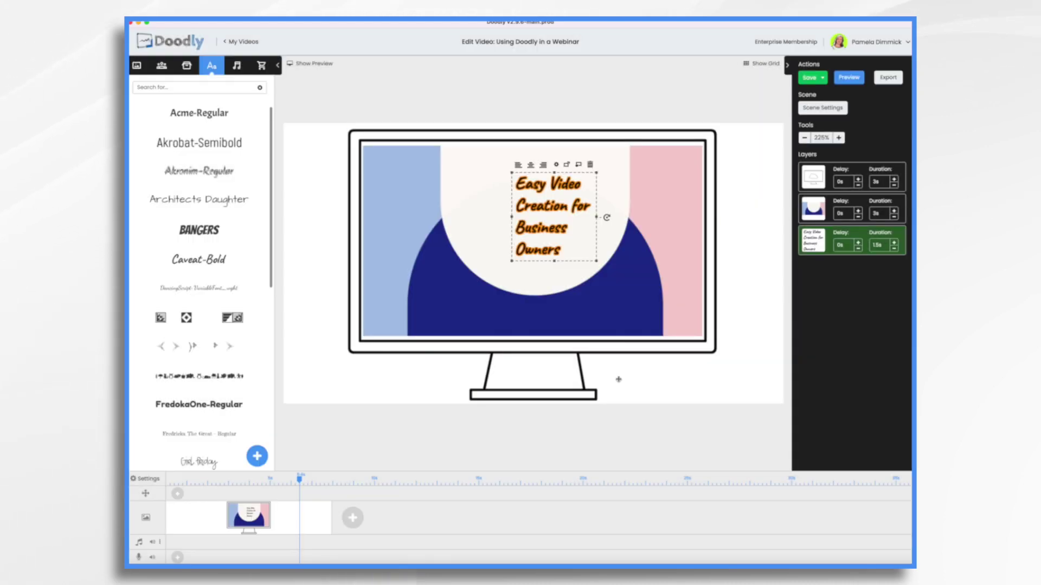
- Widen the title text box so the title wraps onto two lines and move it to the upper part of the white shape
left_click_drag(511, 217, 470, 217)
left_click_drag(599, 243, 643, 254)
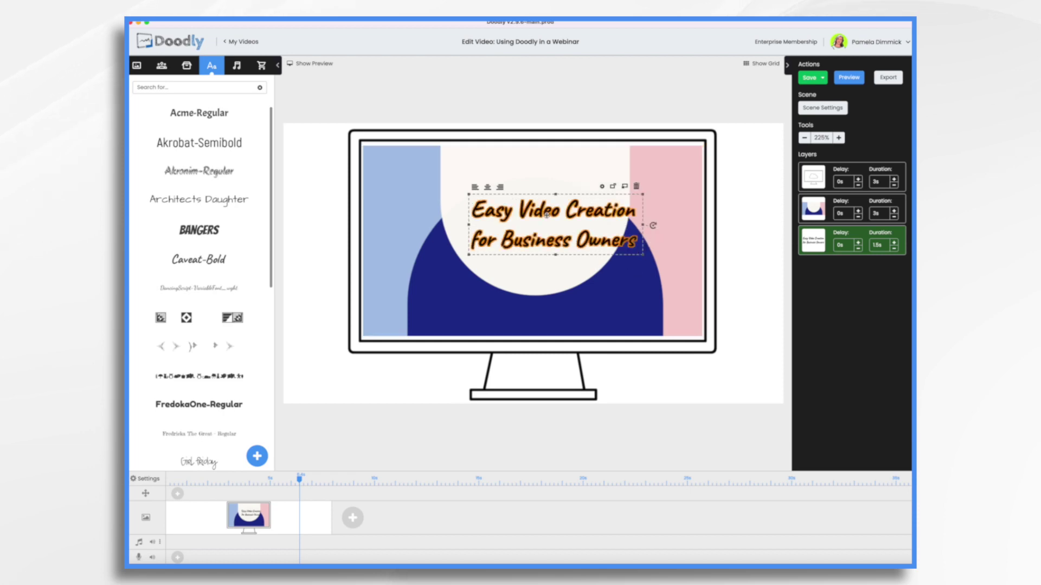
left_click_drag(556, 224, 538, 186)
- Add a second Caveat-Bold text below the title containing the presenter's full name
left_click_drag(203, 264, 537, 260)
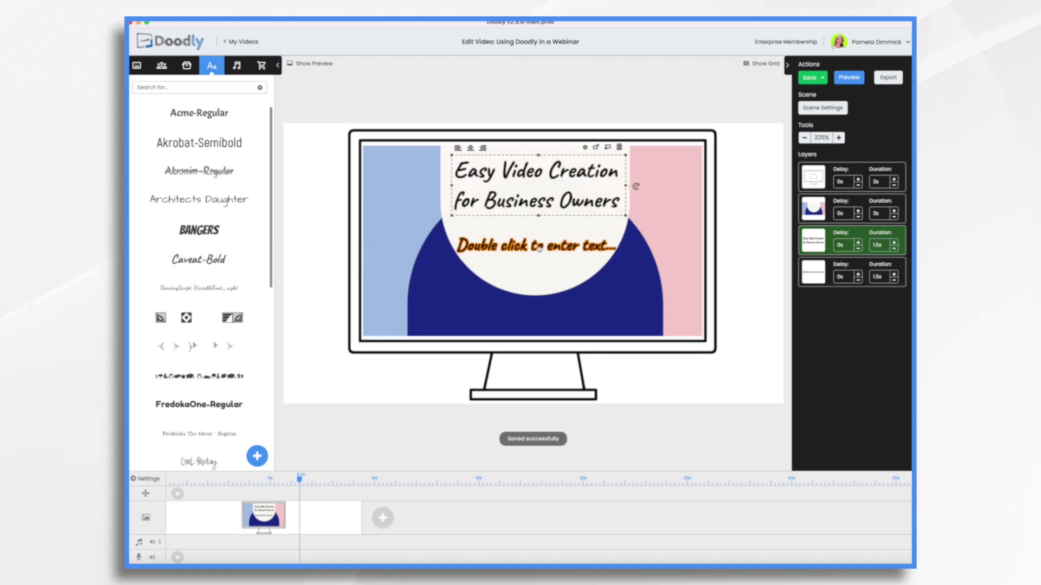
double_click(537, 260)
key("ctrl+a")
type("Anne Smith")
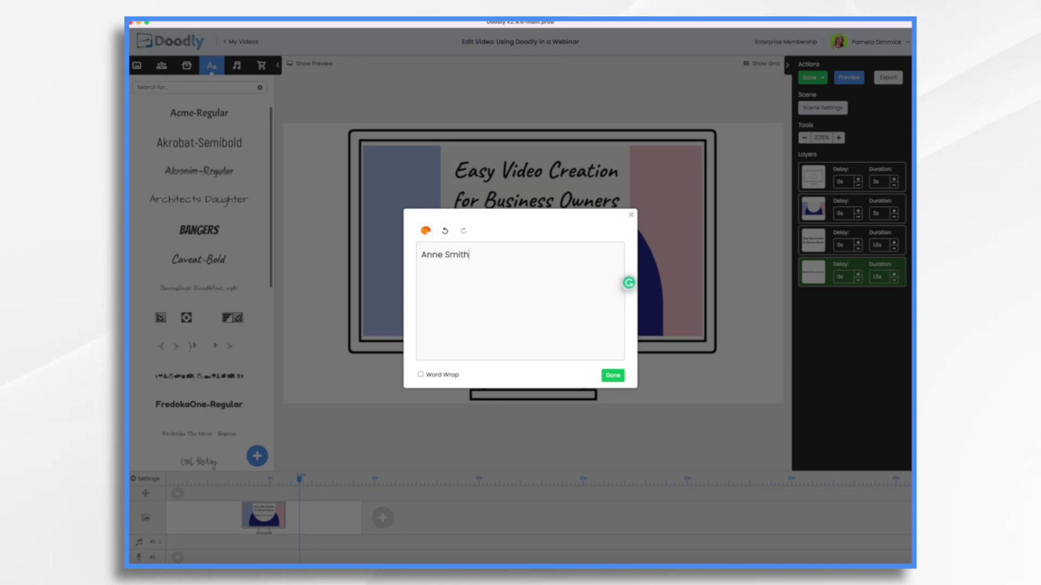
left_click(612, 375)
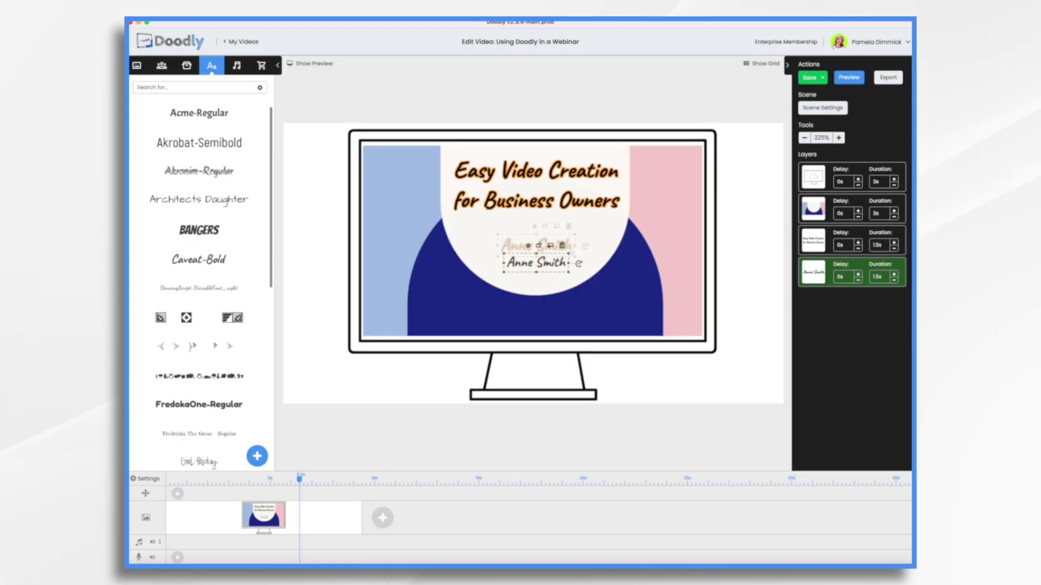
- Search the characters for "mary" and add the Mary Close up character to the scene as a new layer
left_click(162, 65)
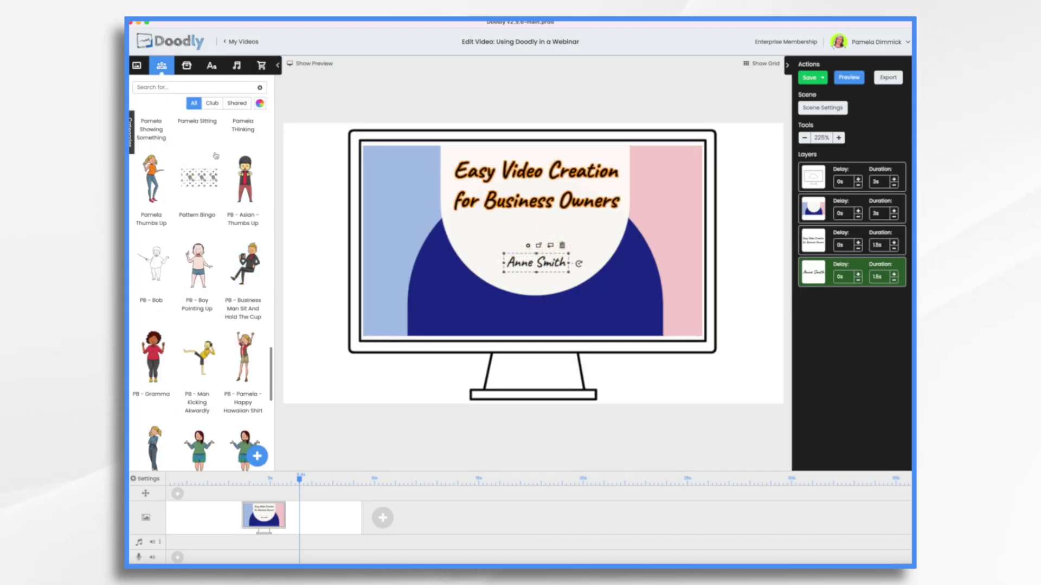
left_click(191, 88)
type("mary")
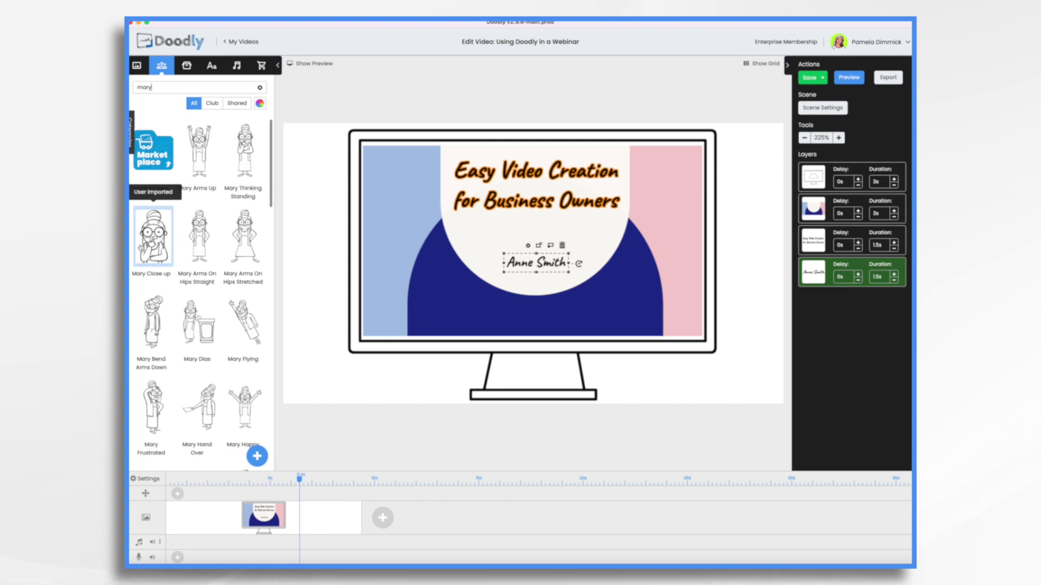
left_click_drag(153, 236, 512, 277)
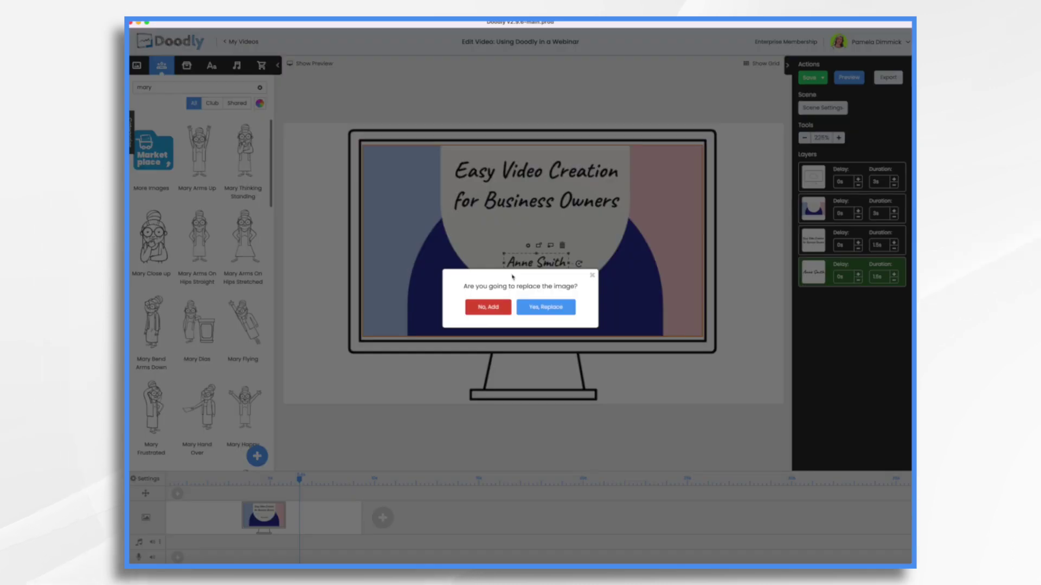
left_click(488, 307)
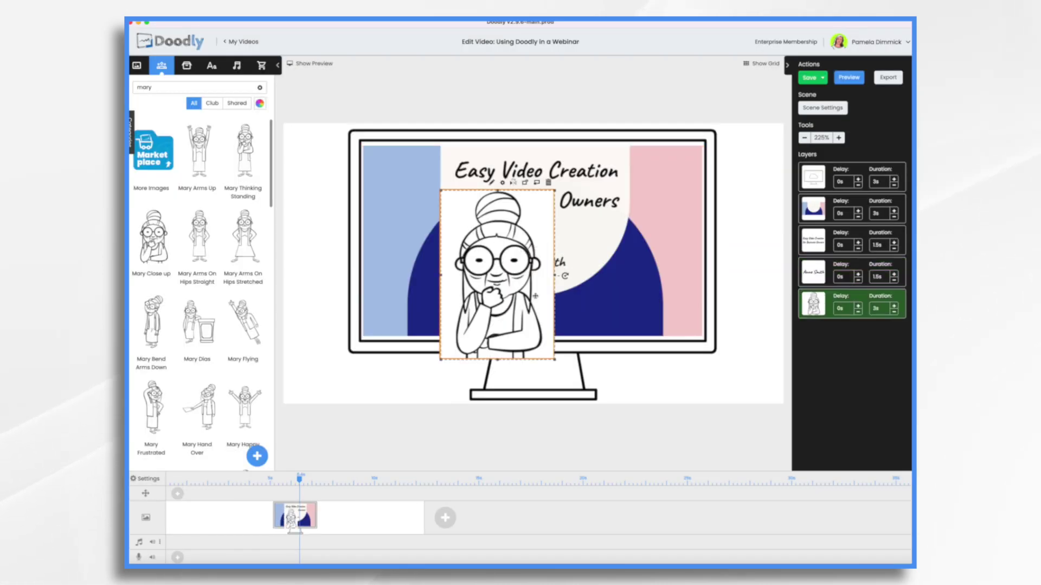
- Shrink the Mary character to fit beneath the title and place the presenter's name text directly below it
left_click_drag(553, 357, 507, 280)
left_click(512, 264)
left_click(655, 290)
left_click(546, 280)
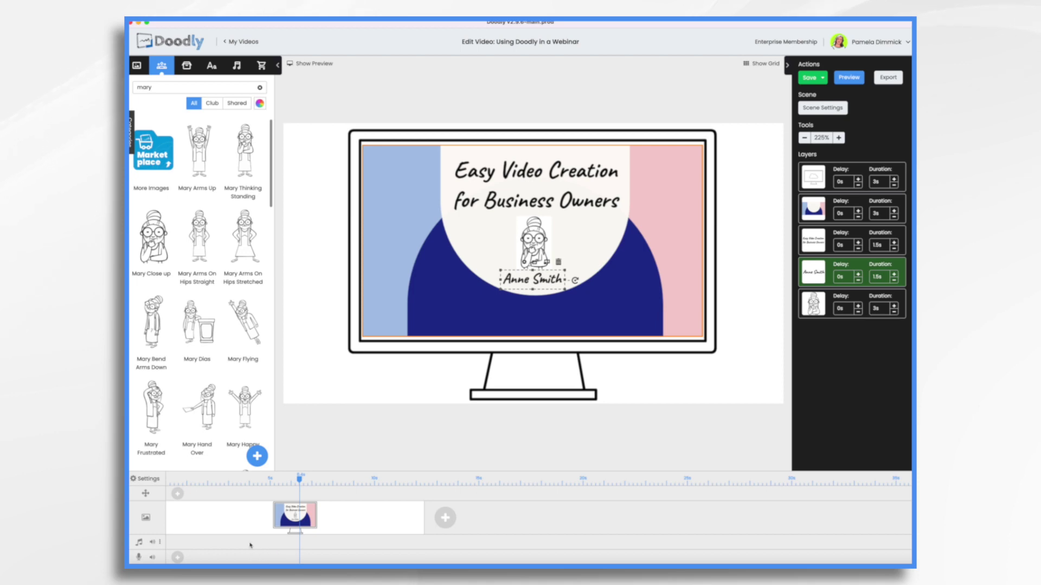
- Preview the scene and reduce the drawing durations of the computer and slide image layers to 0s each
left_click(849, 77)
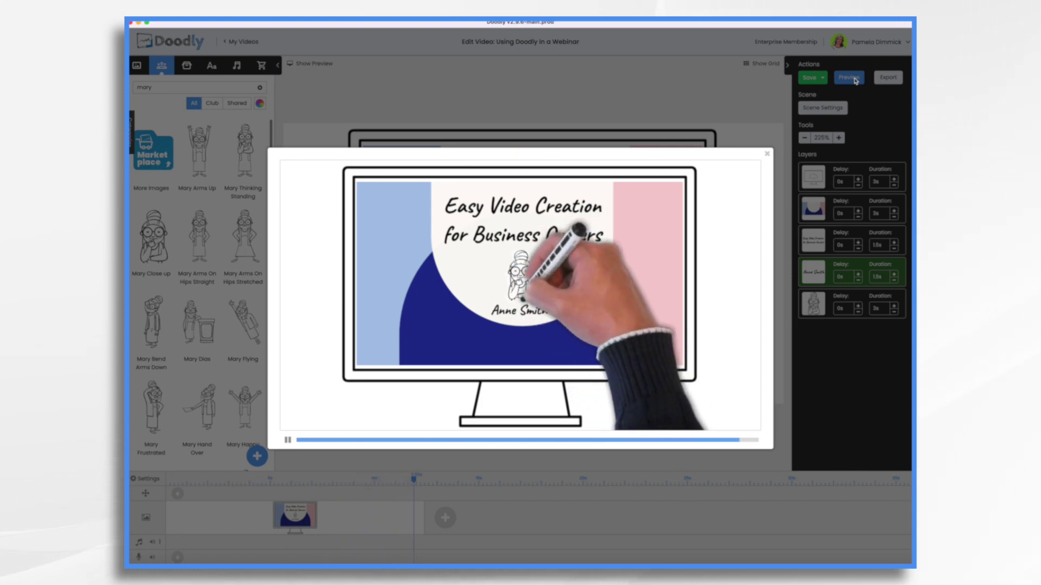
left_click(767, 153)
left_click(894, 185)
left_click(894, 186)
left_click(894, 185)
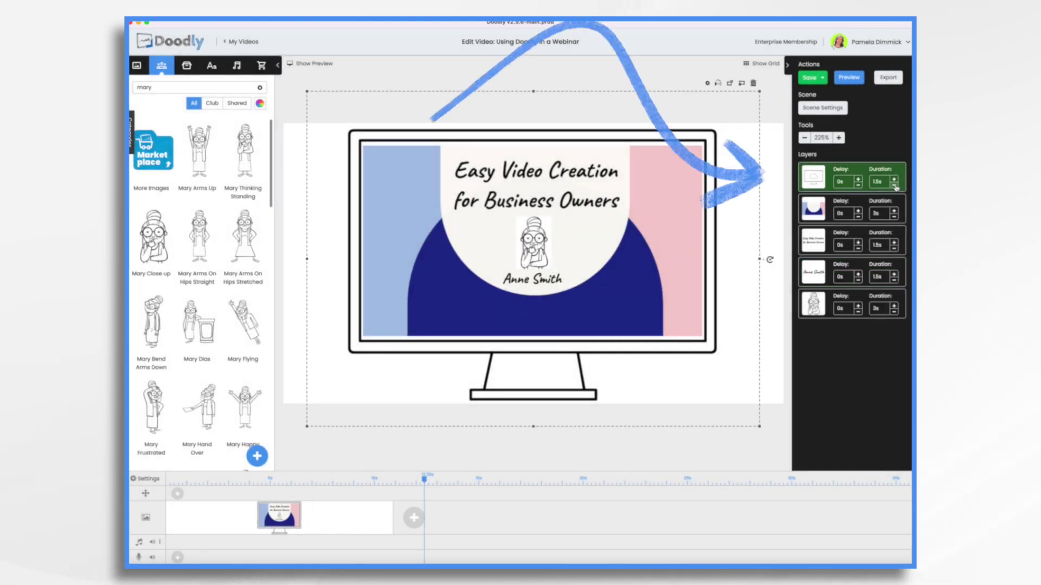
left_click(894, 185)
left_click(894, 185)
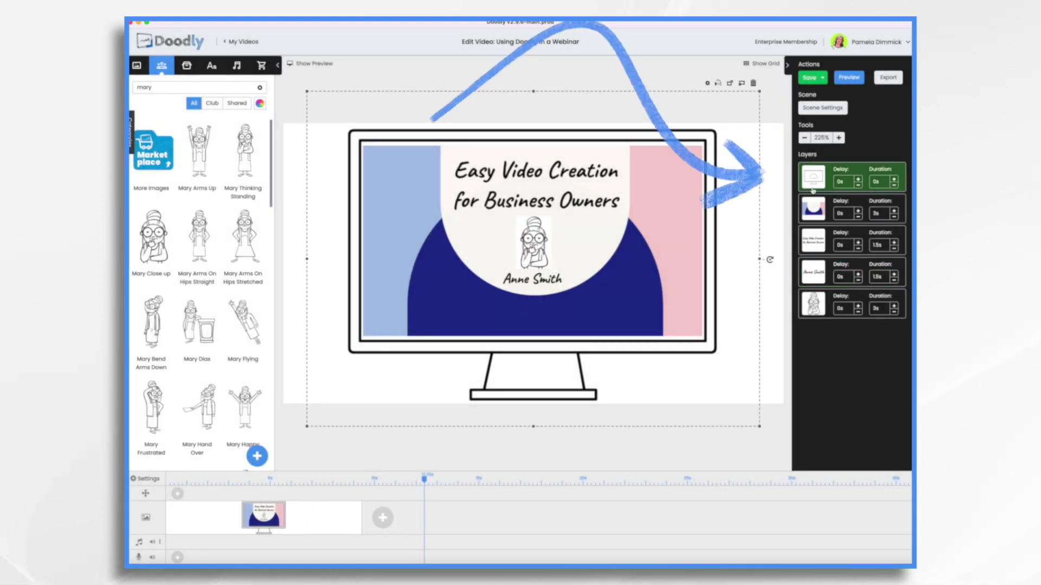
left_click(894, 216)
left_click(894, 216)
left_click(894, 216)
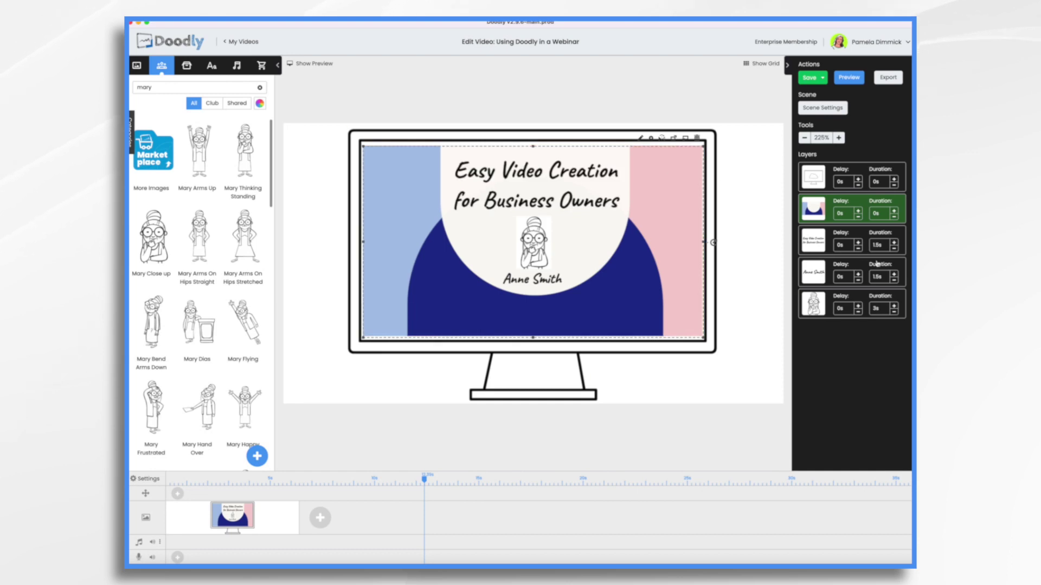
- Set the drawing duration of the title text layer to 4s
left_click(894, 243)
left_click(895, 242)
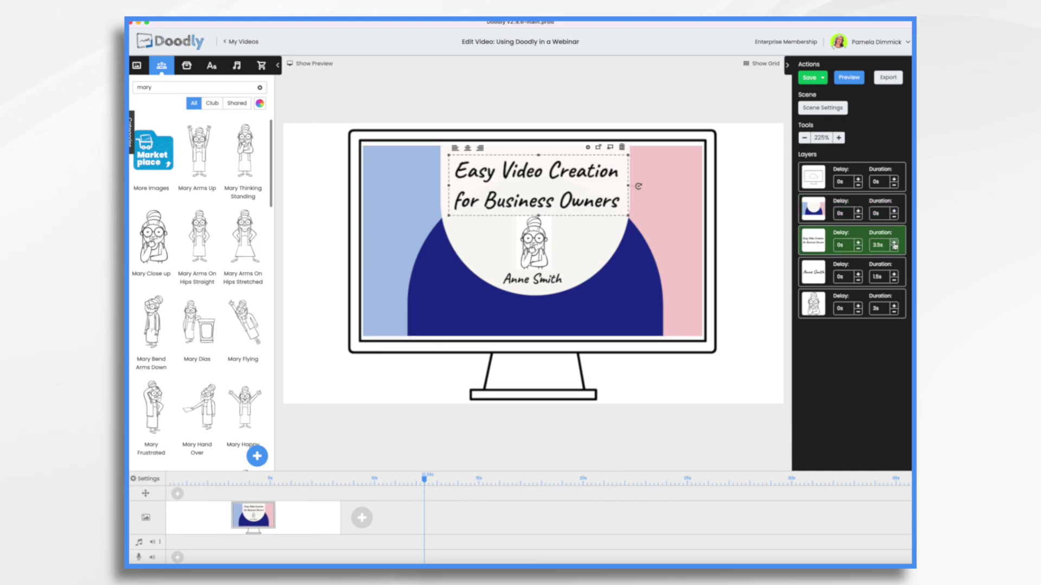
left_click(895, 243)
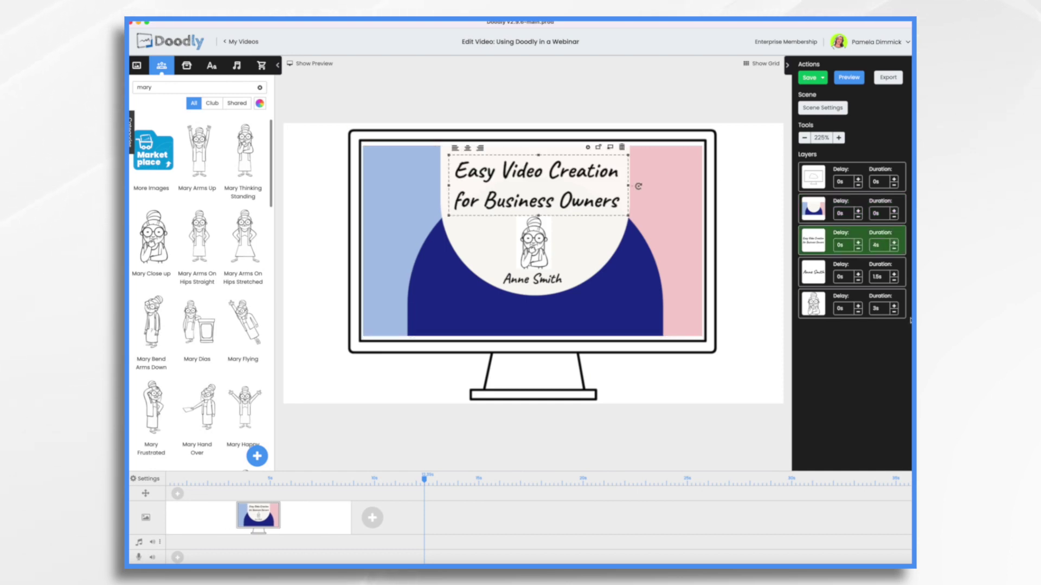
- Move the Mary character layer ahead of the presenter's name layer and set its duration to 2.5s
left_click_drag(906, 308, 908, 280)
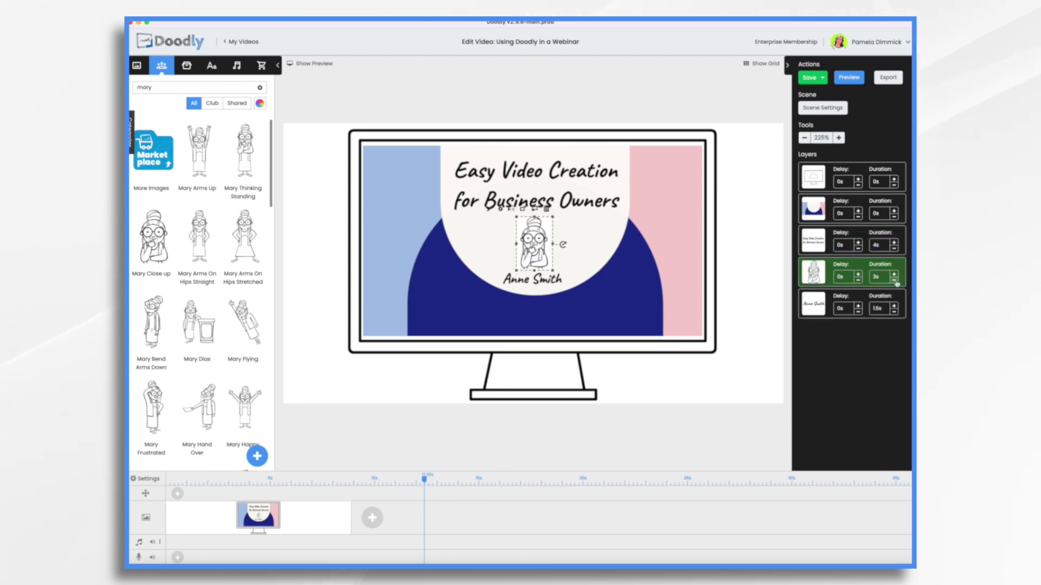
left_click(895, 279)
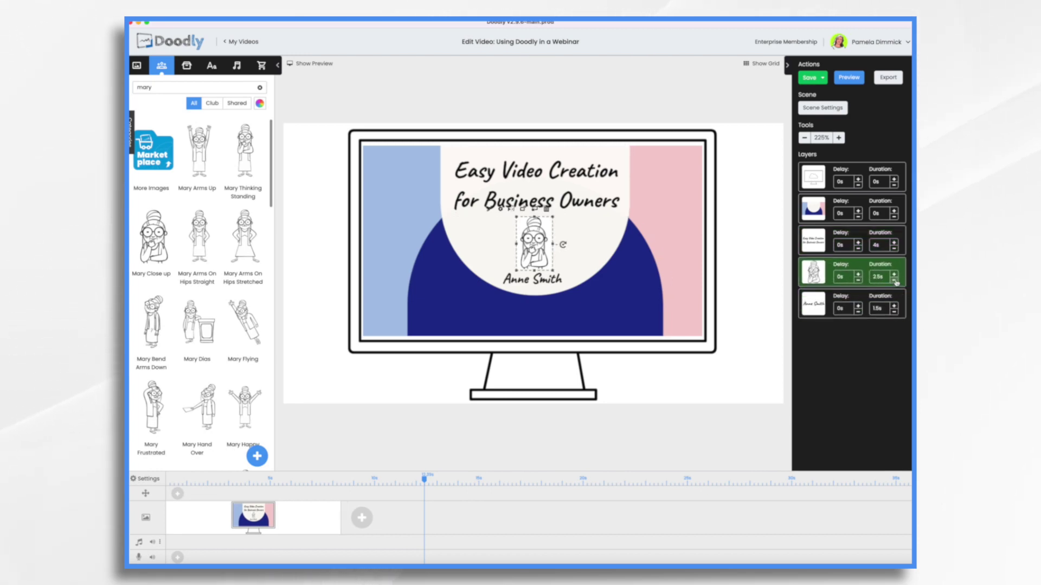
- Set the scene's extra time to 10.5s and preview the video
left_click(834, 113)
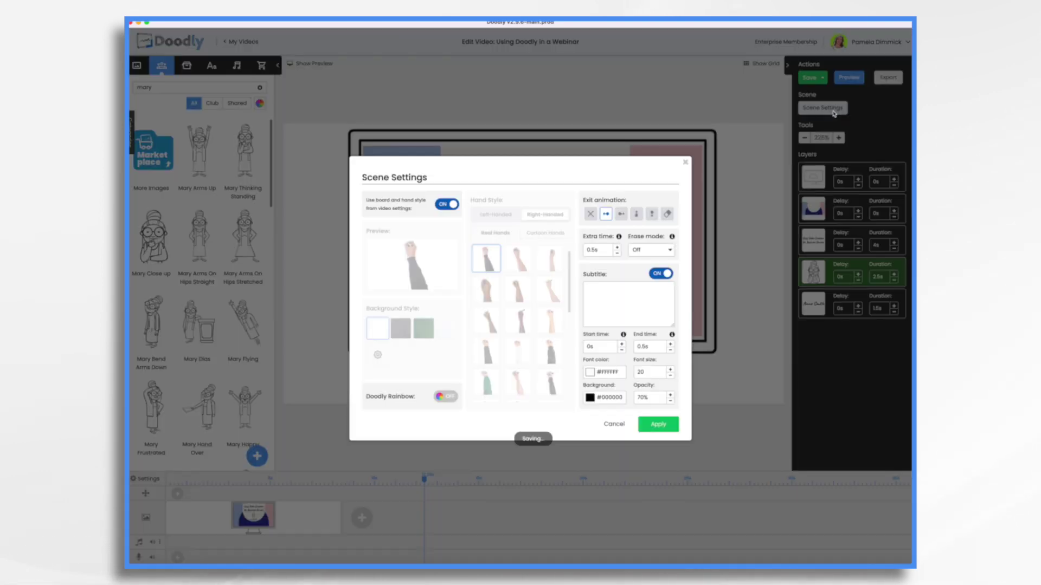
left_click(617, 248)
left_click(618, 248)
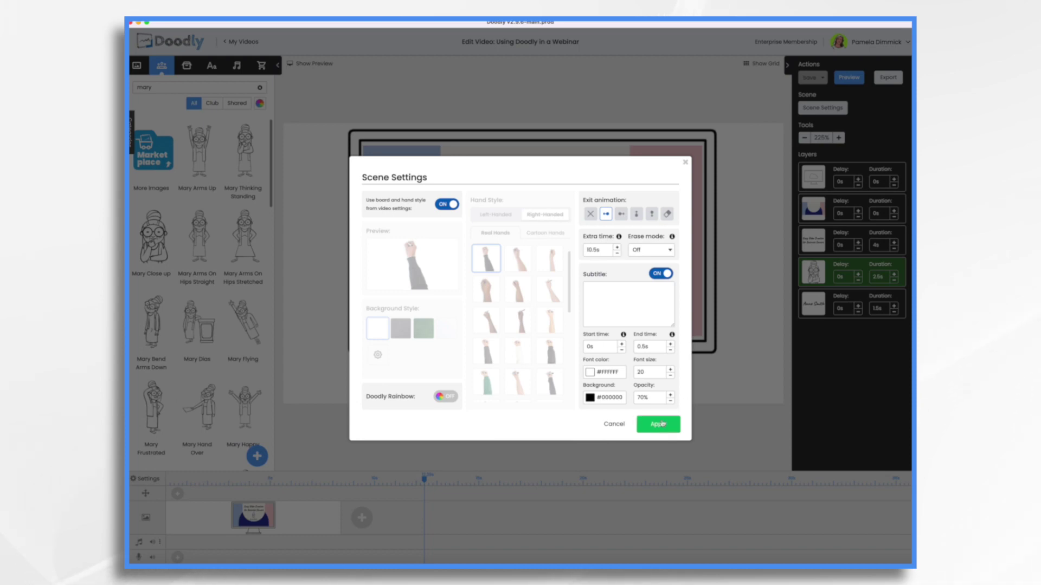
left_click(659, 426)
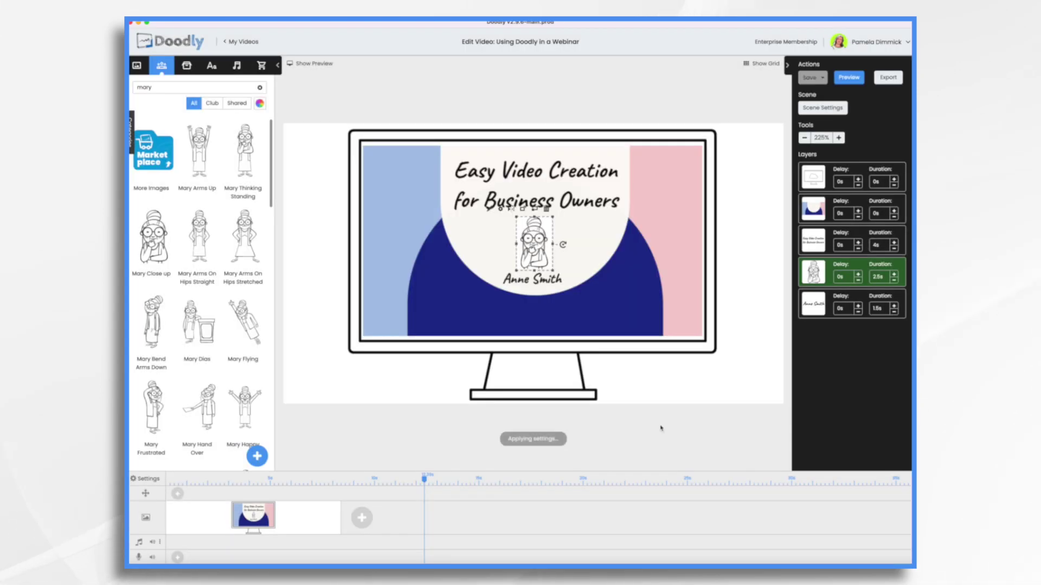
left_click(855, 79)
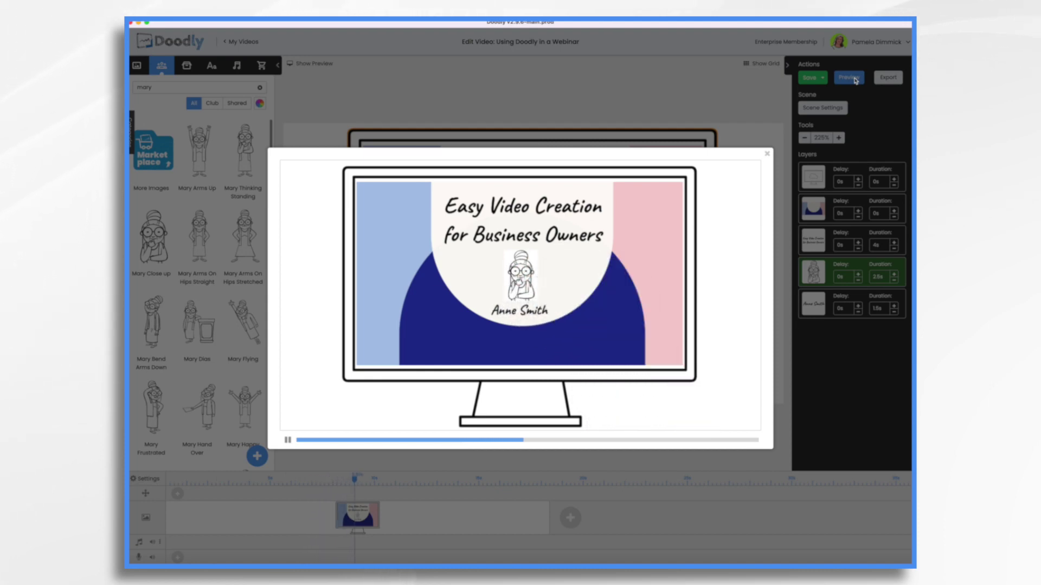
left_click(768, 155)
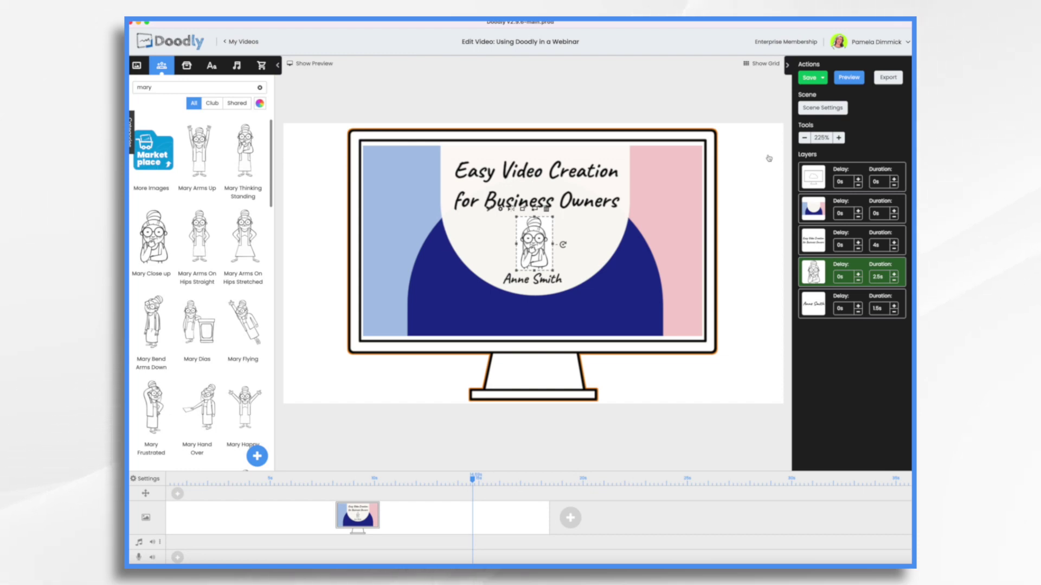
- Add the Any Minute Now music track to the music row of the timeline
left_click(237, 67)
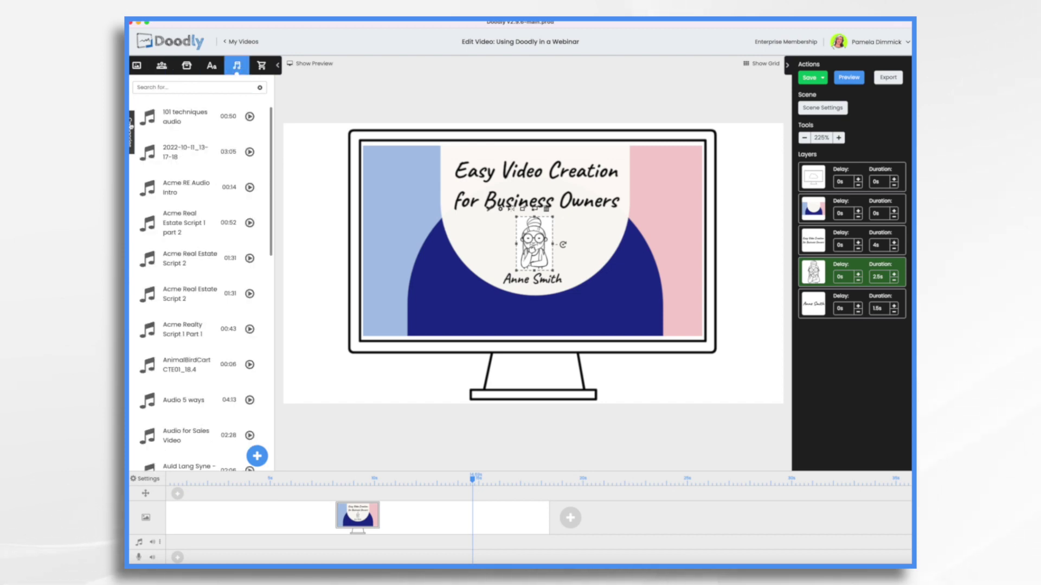
left_click(131, 126)
left_click(138, 158)
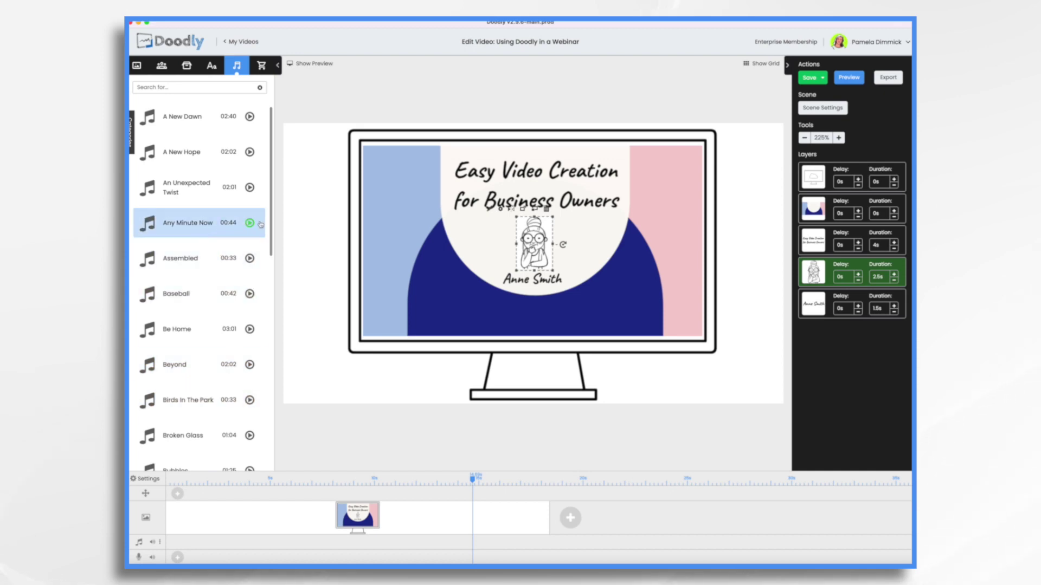
left_click_drag(178, 225, 223, 544)
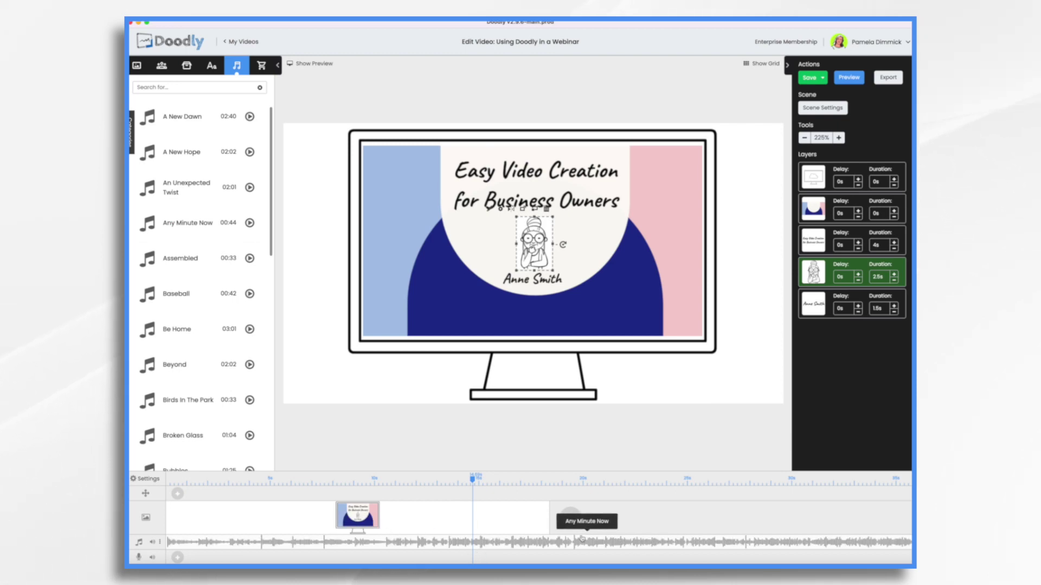
- Check the music track's length on the timeline, set the scene's extra time to 40s, and preview the video
scroll(818, 548, "right", 5)
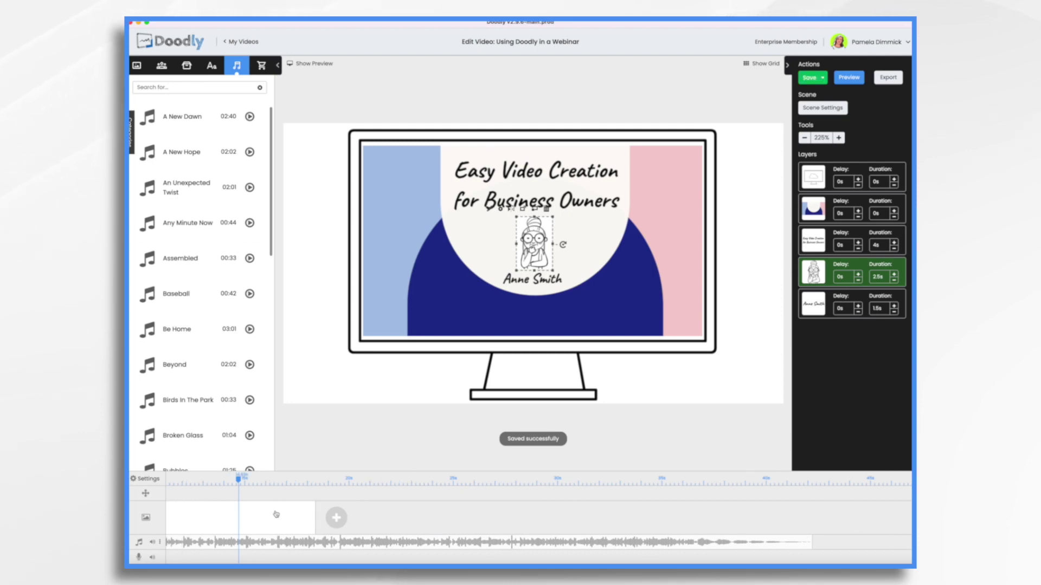
scroll(303, 521, "left", 5)
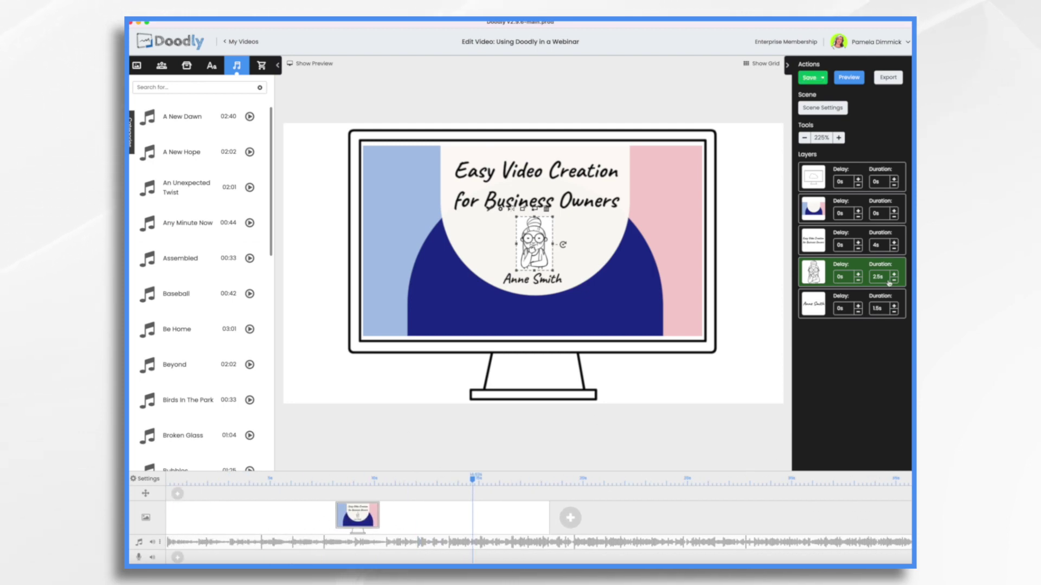
left_click(824, 109)
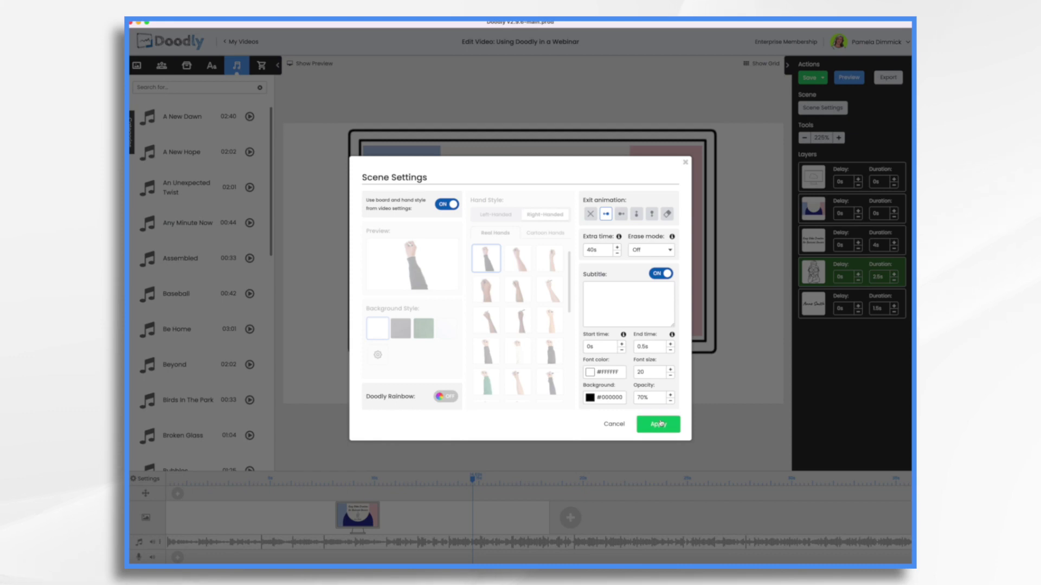
left_click(658, 424)
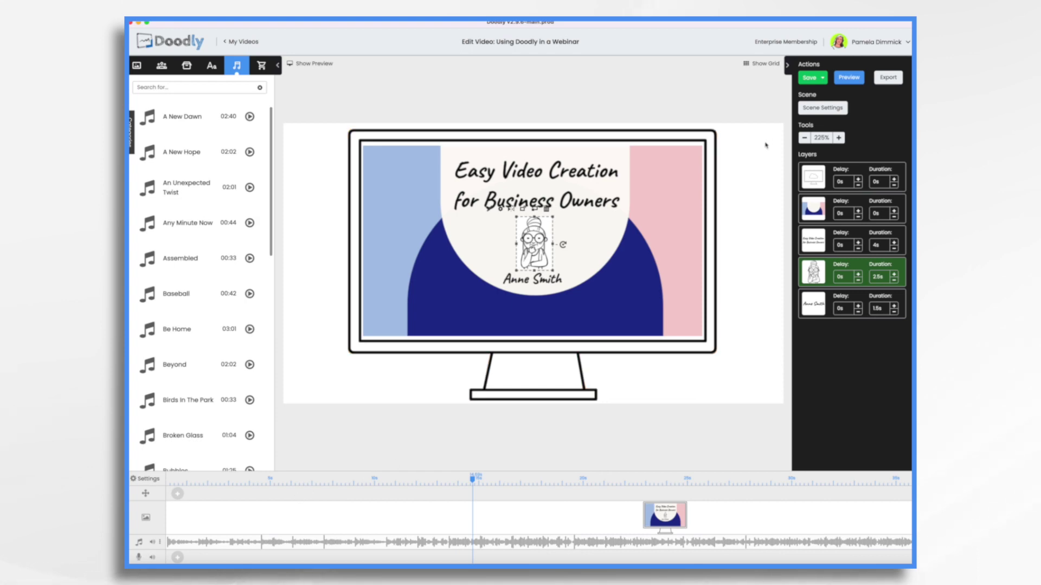
left_click(846, 83)
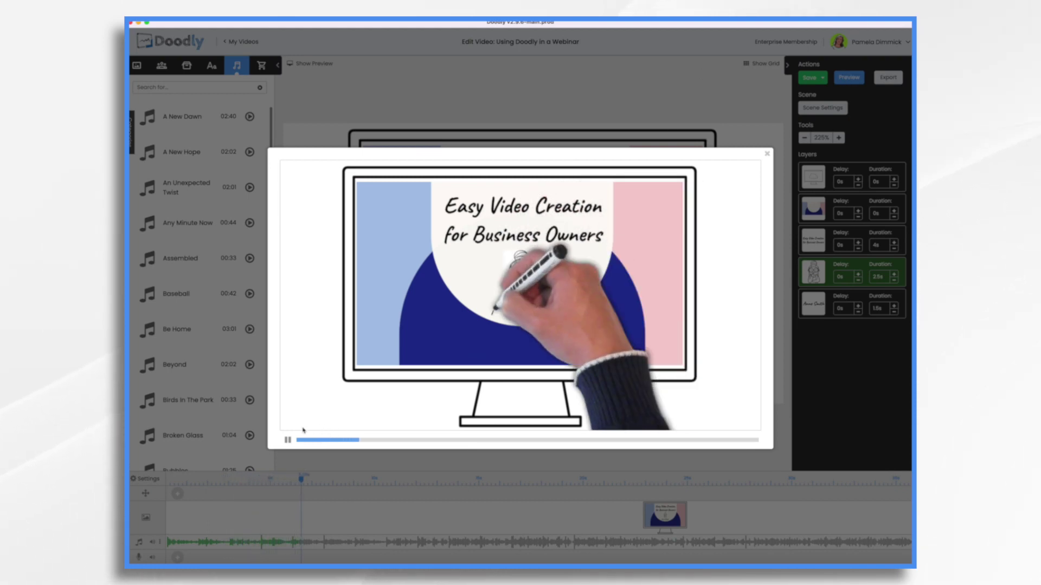
left_click(324, 490)
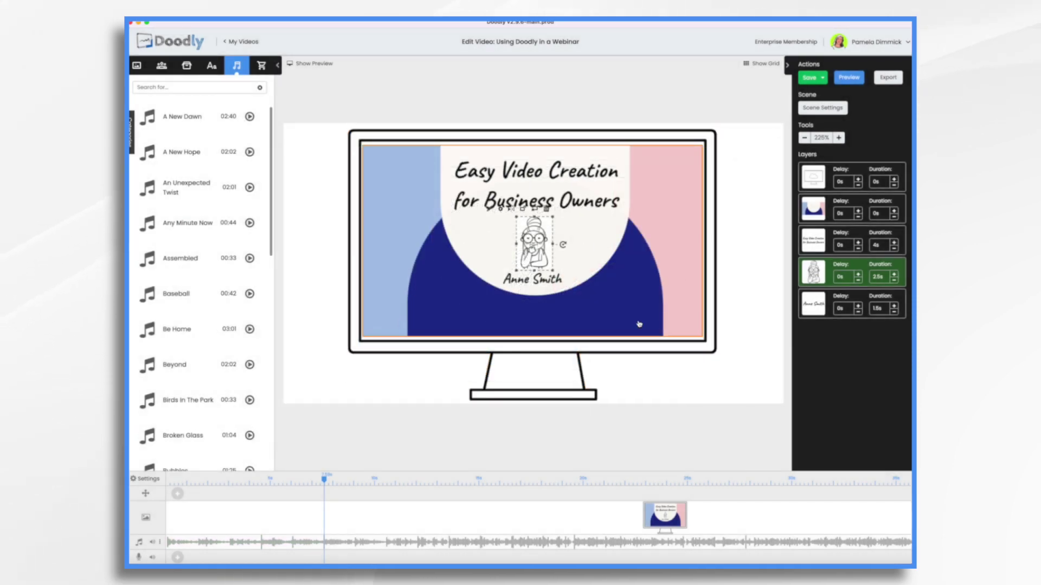
- Start exporting the video and set its destination to the Desktop with the file name TITLE for Webinar.mp4
left_click(891, 82)
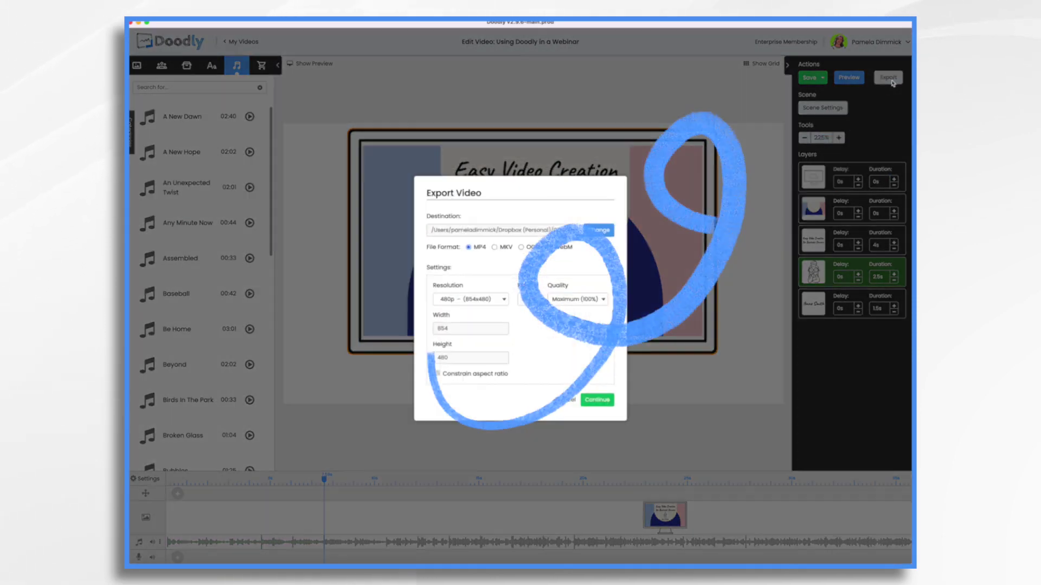
left_click(599, 230)
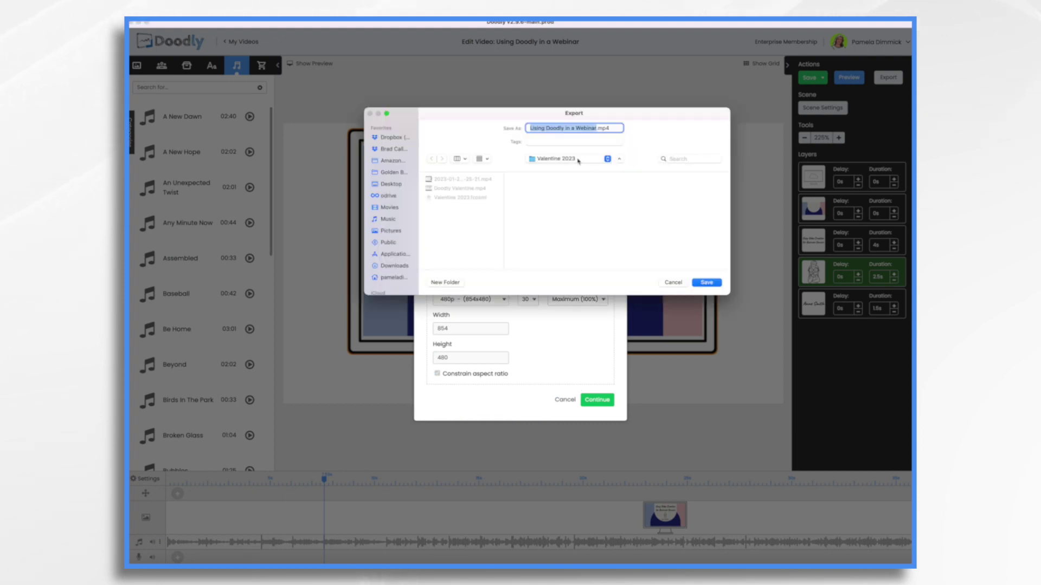
left_click(391, 183)
key("Left")
type("TITLE for Web")
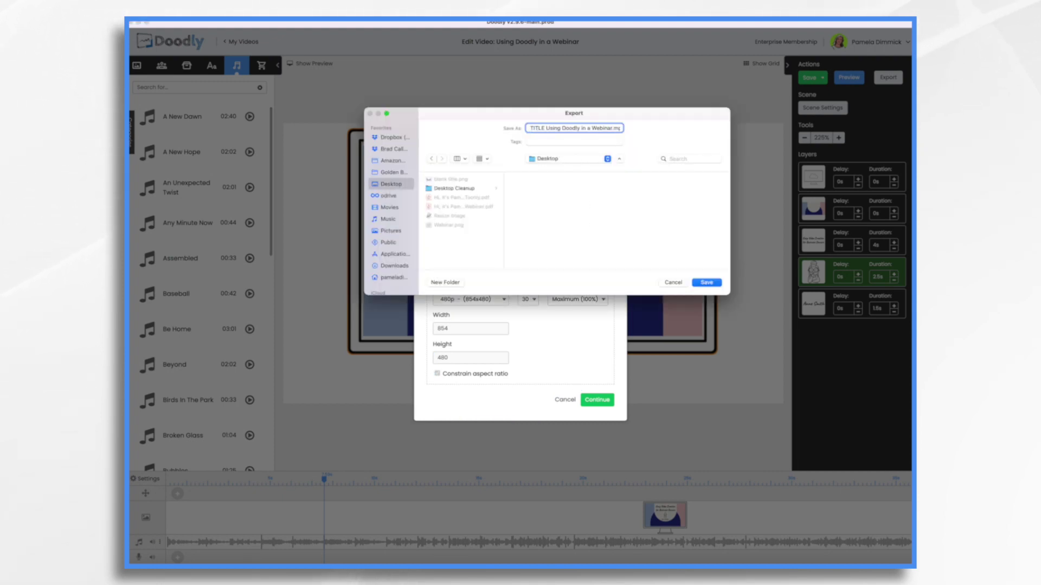
key("shift+alt+Right")
key("shift+alt+Right")
key("shift+alt+Right")
key("shift+alt+Right")
key("shift+alt+Right")
type("inar")
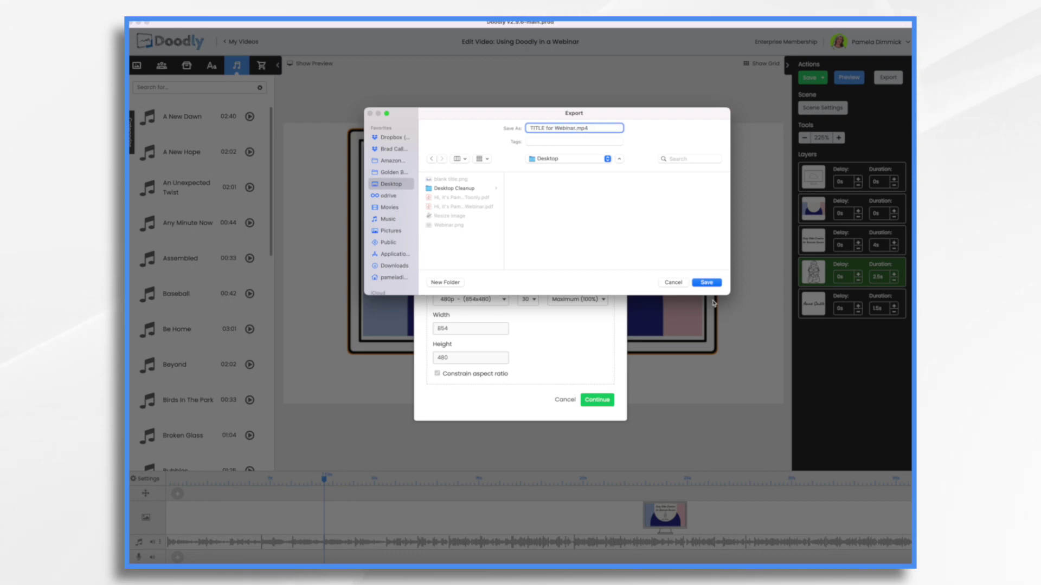
left_click(707, 283)
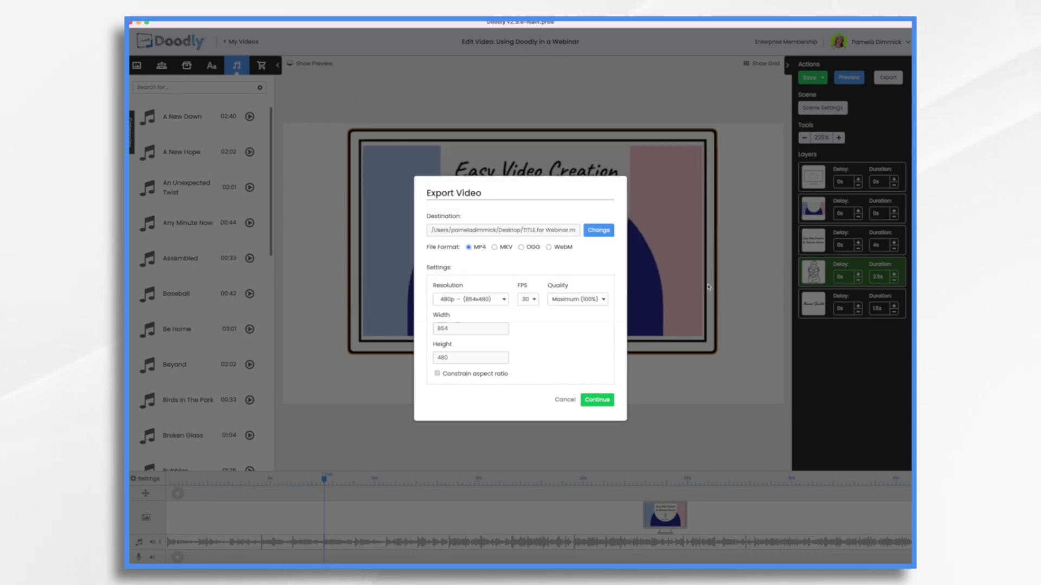
- Set the export resolution to 720p (1280x720), export the video, and close the export dialog
left_click(501, 301)
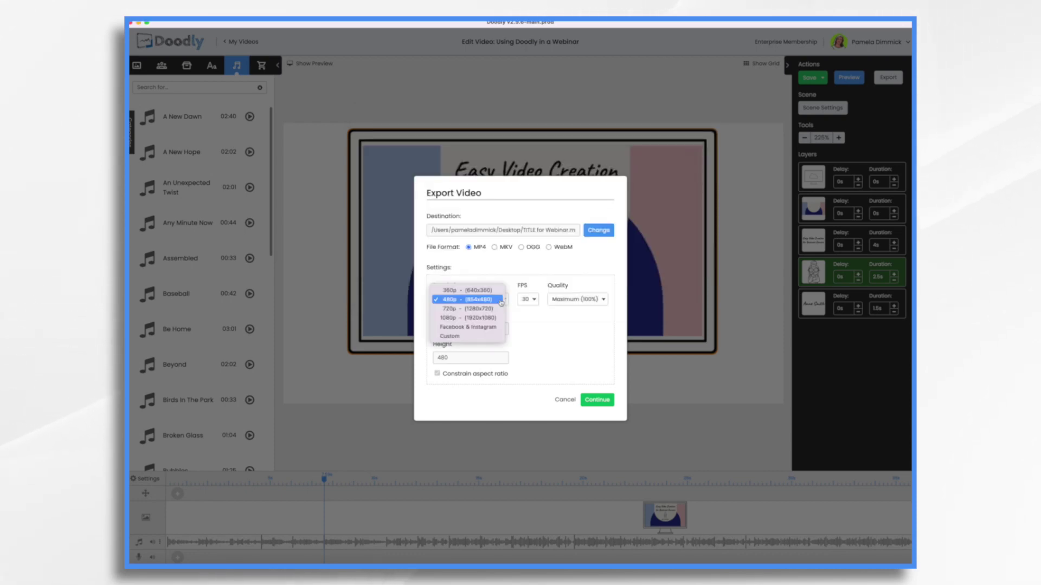
left_click(466, 309)
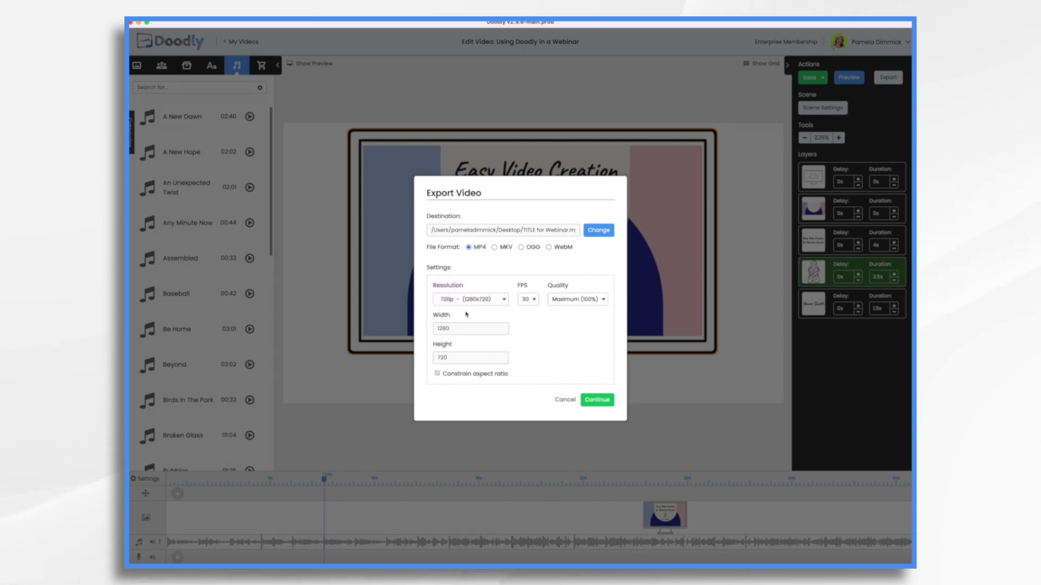
left_click(598, 400)
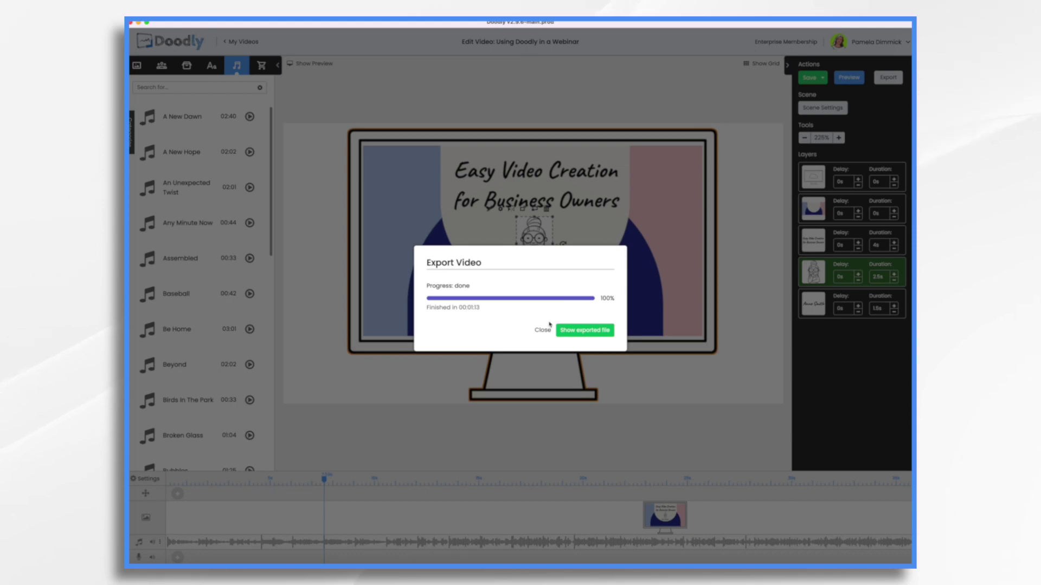
left_click(543, 331)
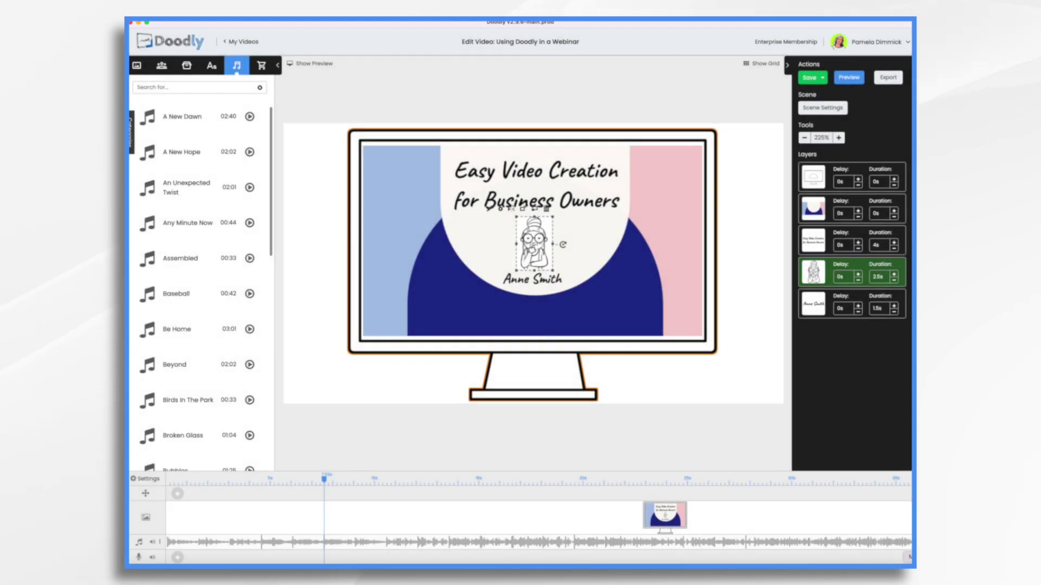
- Switch to PowerPoint and insert the movie TITLE for Webinar.mp4 from the Desktop onto the blank title slide
key("super+Tab")
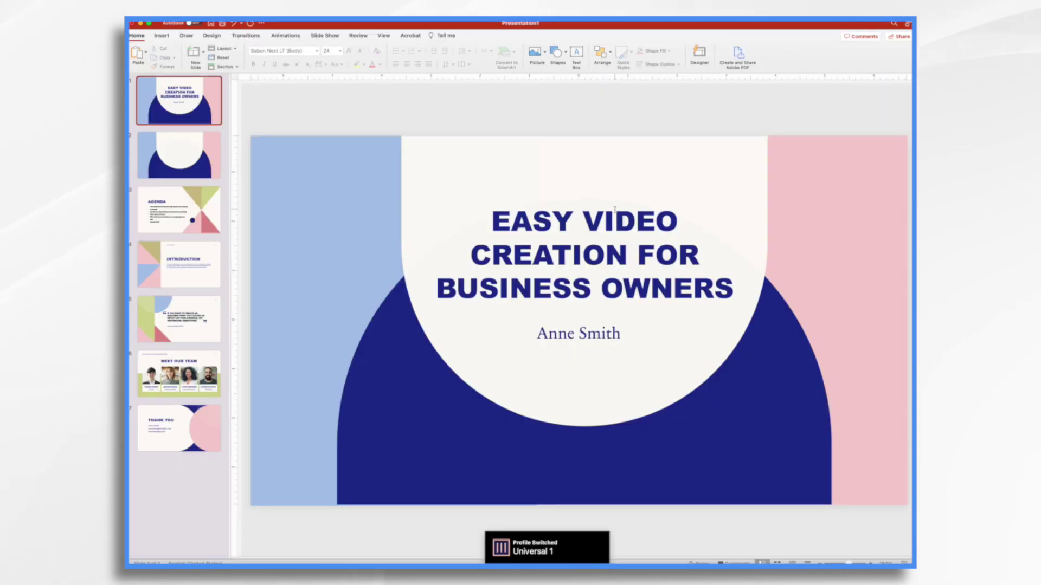
left_click(614, 216)
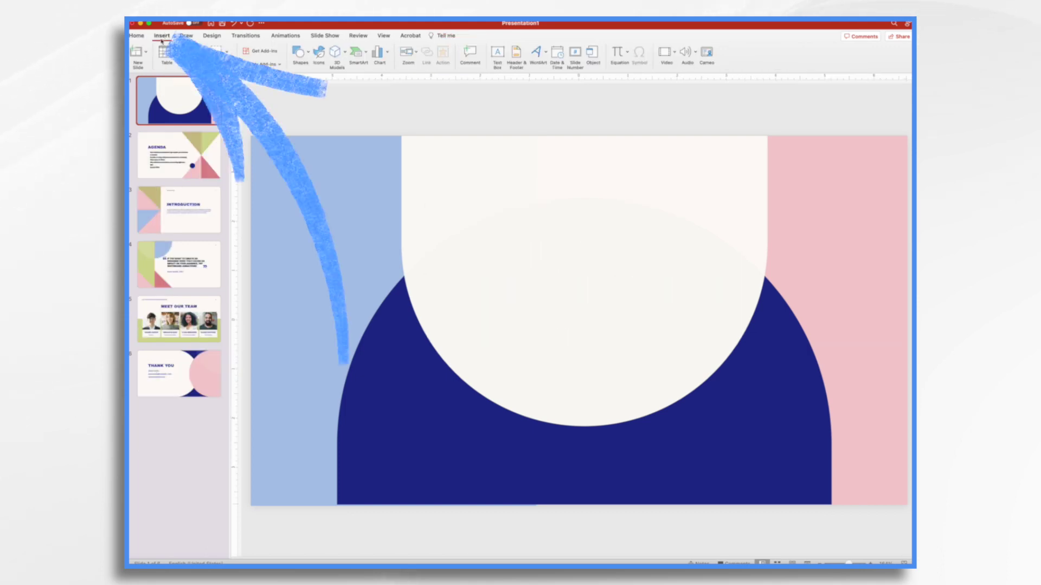
left_click(675, 53)
left_click(690, 76)
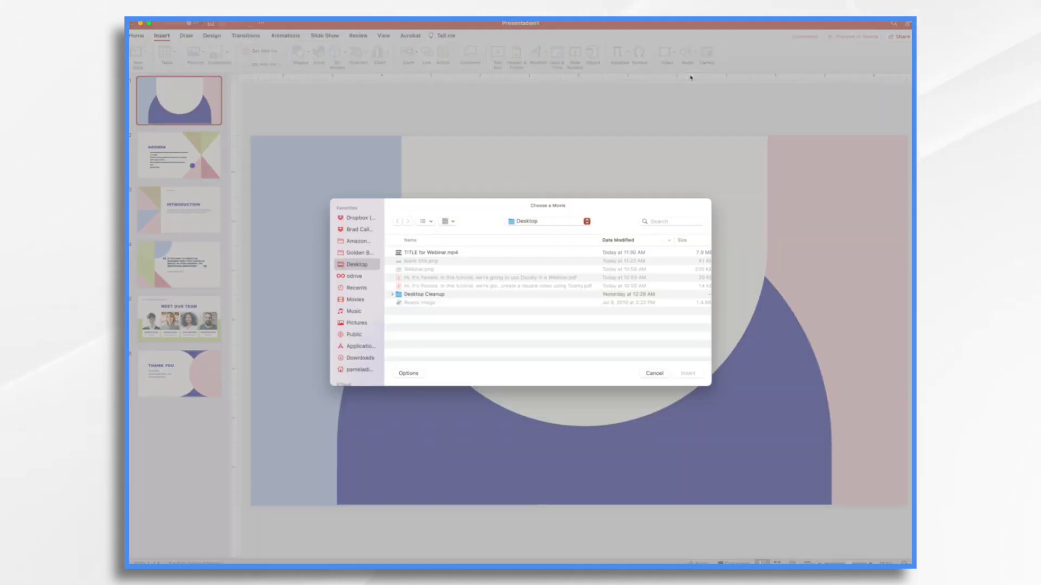
left_click(444, 253)
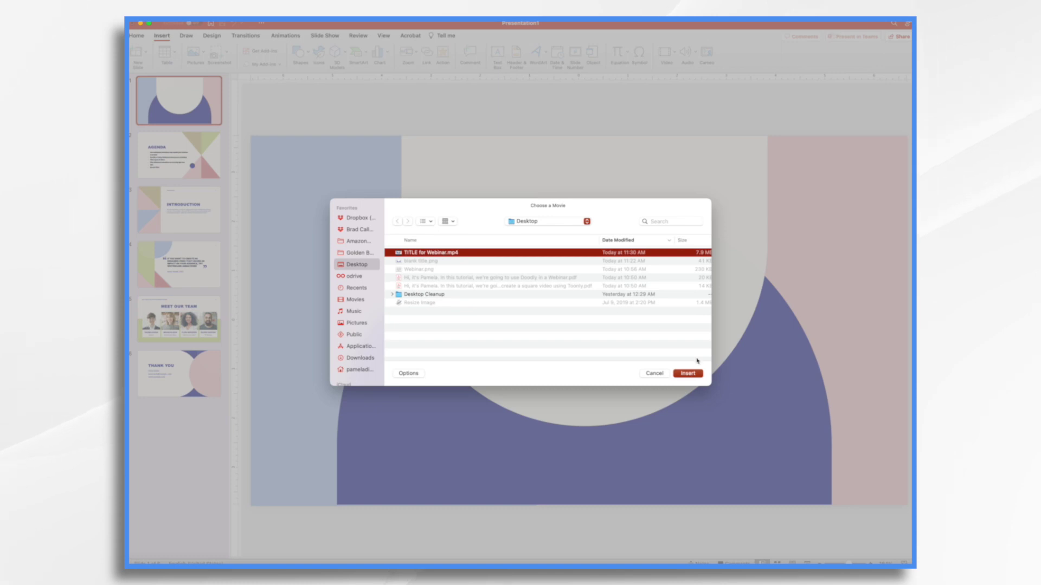
left_click(695, 374)
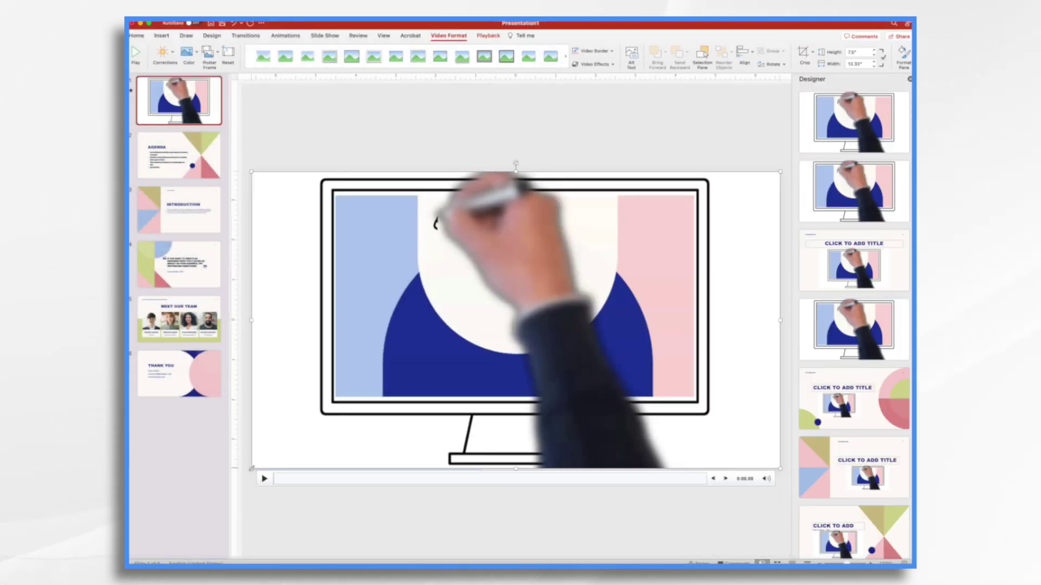
- Shrink the title video to sit centred in the upper white area of the slide and play the slide show from the start
left_click_drag(251, 467, 516, 320)
left_click_drag(656, 247, 524, 254)
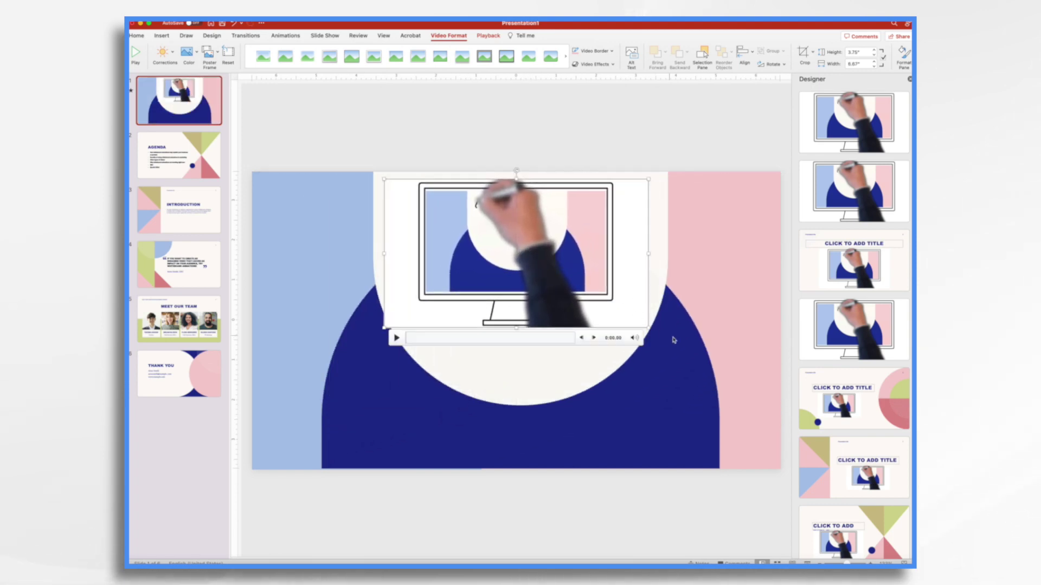
left_click_drag(648, 328, 584, 291)
left_click_drag(482, 214, 514, 231)
left_click(391, 124)
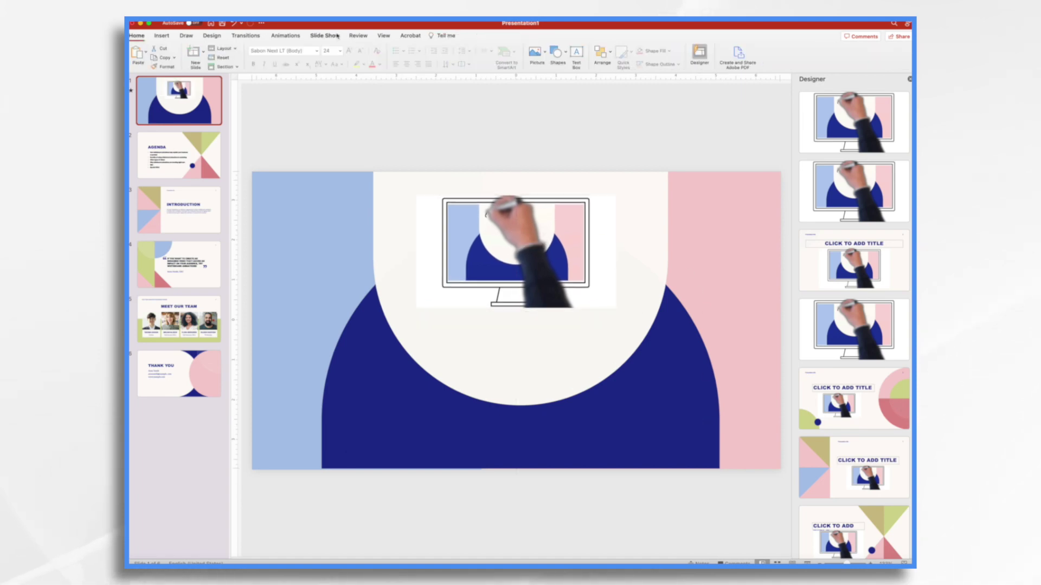
left_click(327, 36)
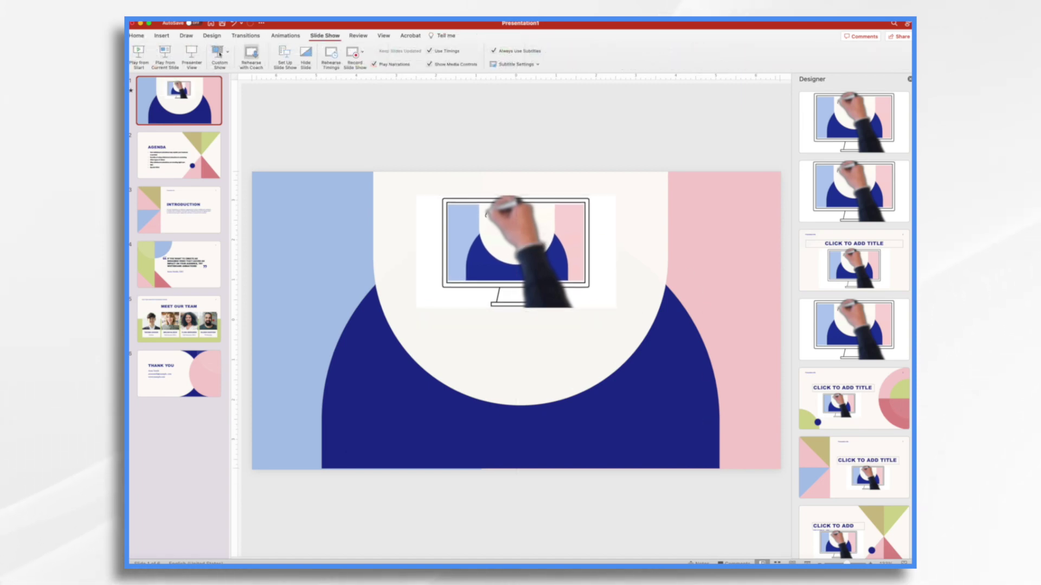
left_click(138, 50)
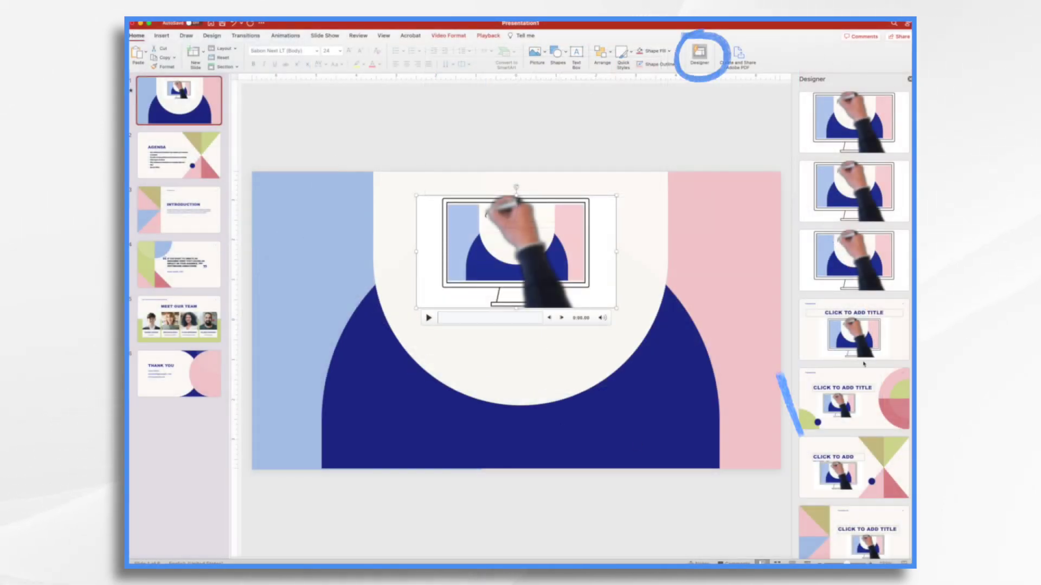
- Apply the Designer layout with green and pink triangles beside the video to the title slide, and select the Agenda slide
scroll(865, 325, "down", 5)
scroll(864, 364, "down", 2)
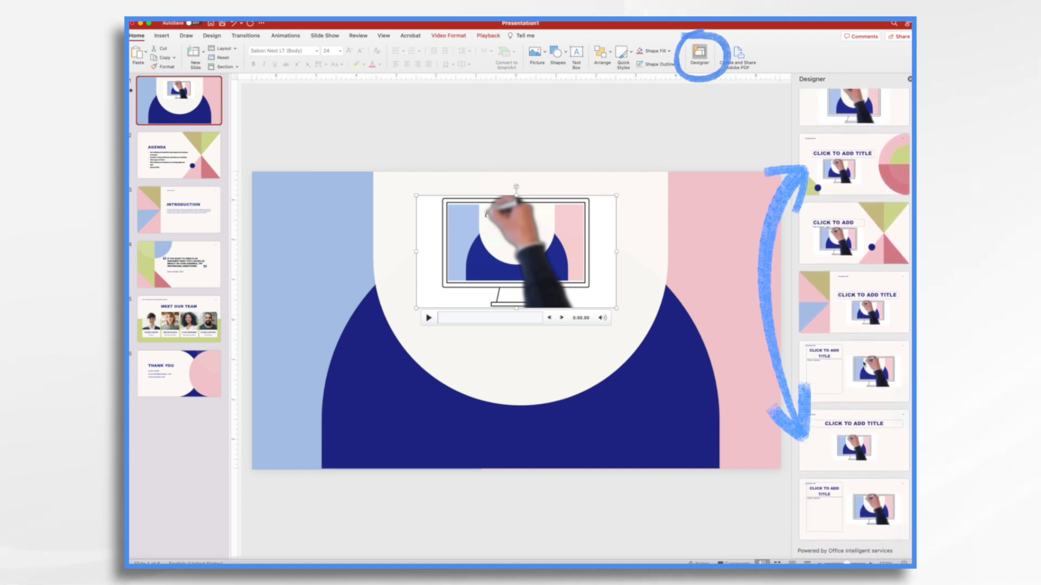
scroll(864, 363, "up", 3)
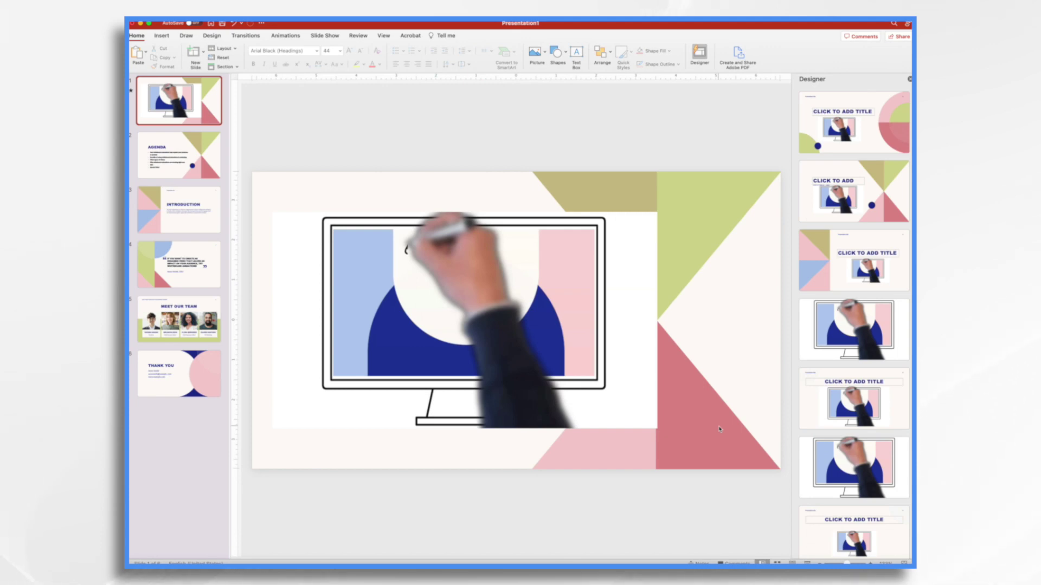
left_click(166, 152)
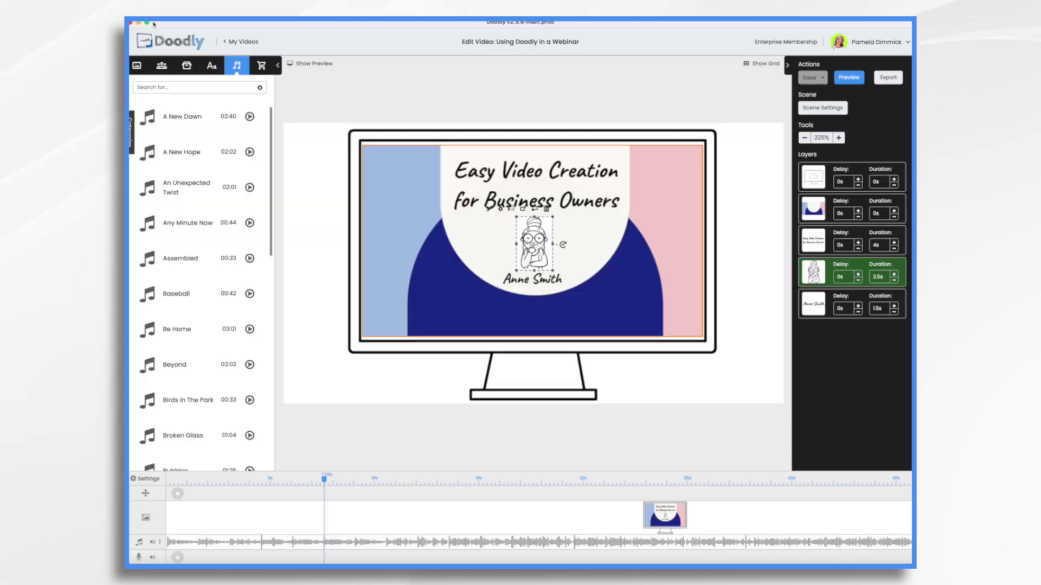
- Switch to Doodly and create a new Whiteboard video titled Webinar Agenda with the Facebook & Instagram resolution
left_click(245, 42)
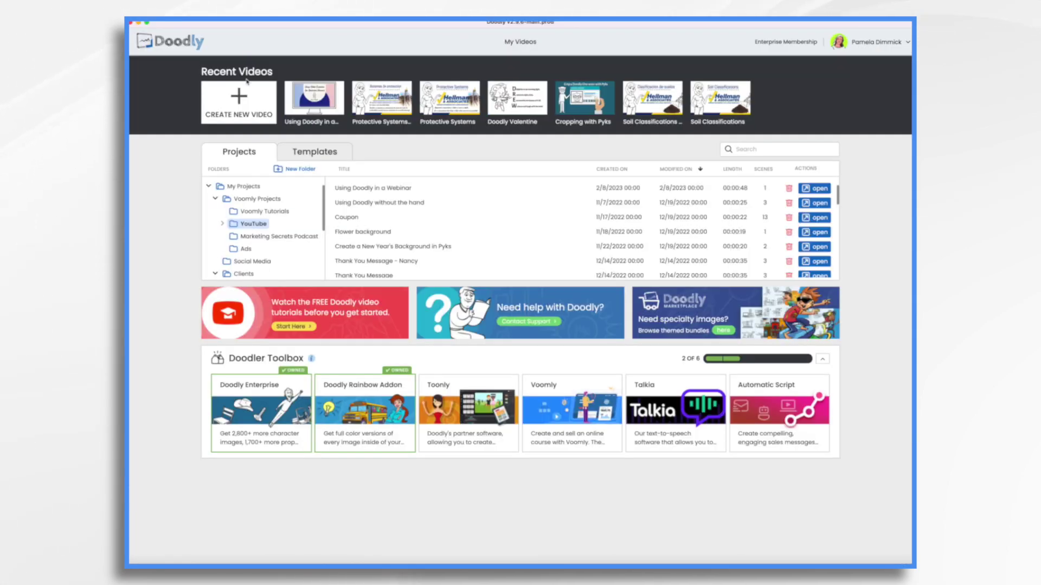
left_click(244, 100)
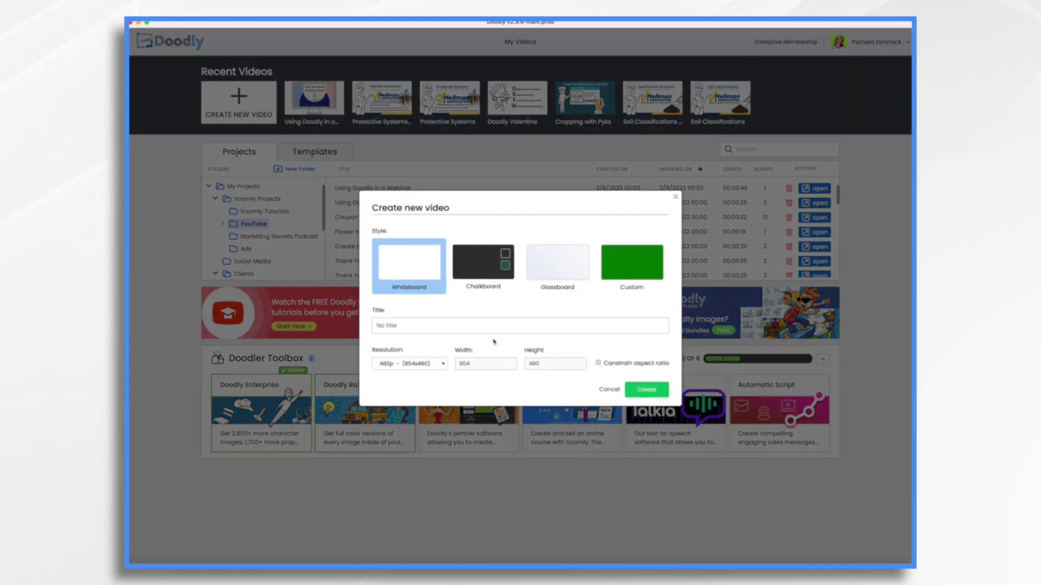
left_click(420, 328)
type("W")
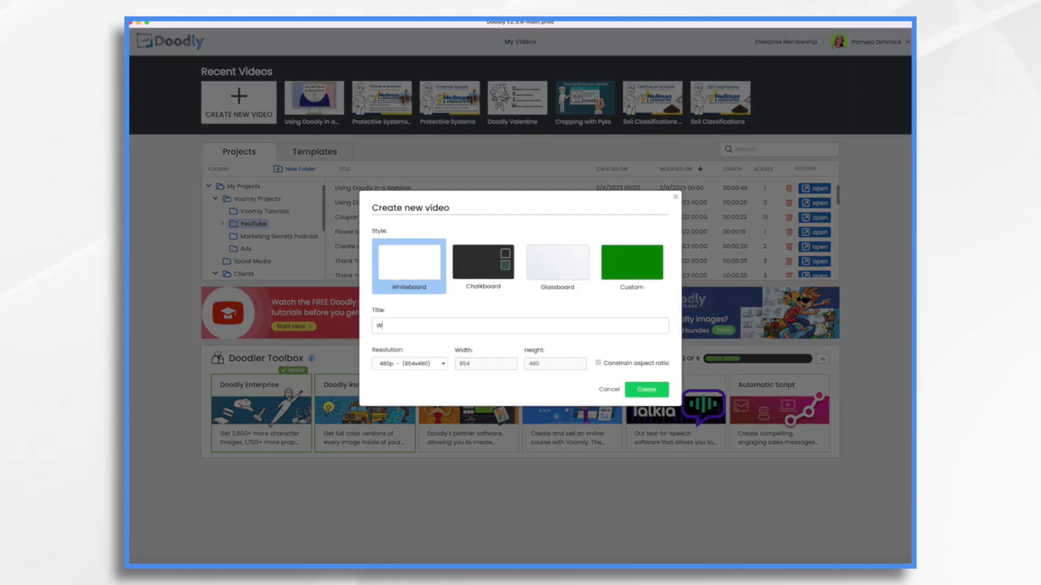
type("ebinar Agenda")
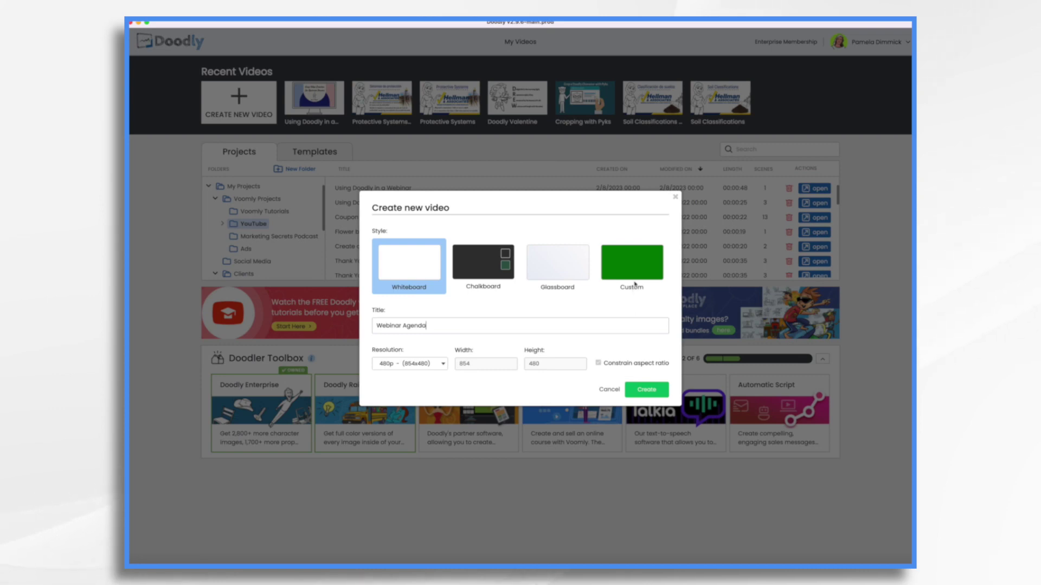
left_click(435, 367)
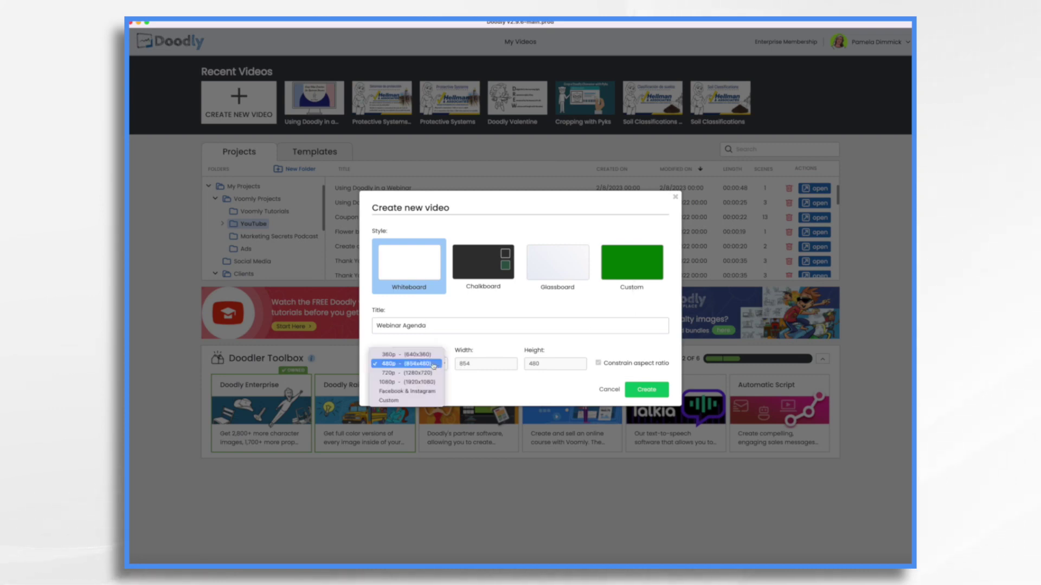
left_click(403, 392)
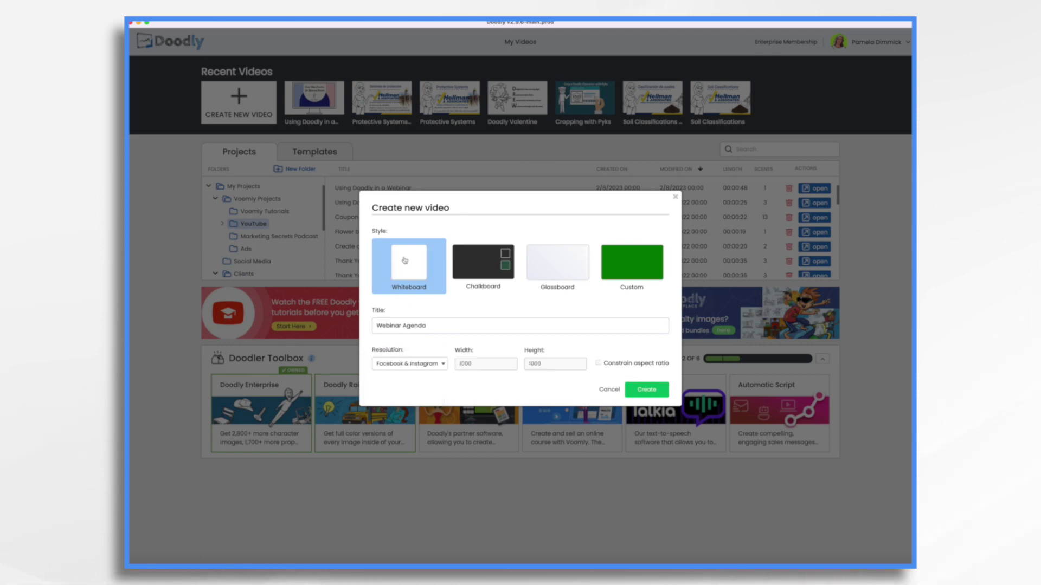
left_click(648, 388)
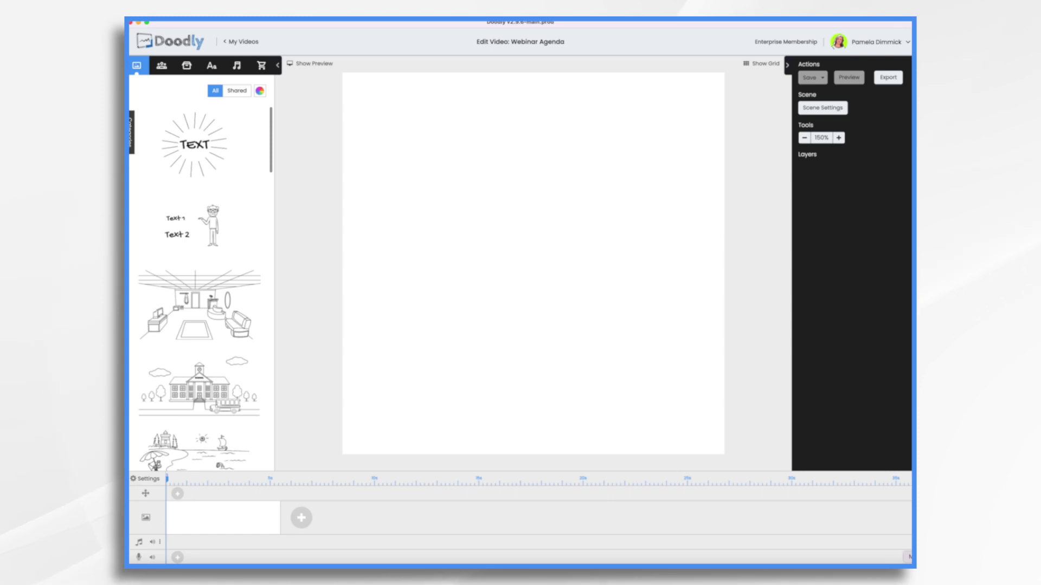
- Review the Agenda slide in PowerPoint, and in Doodly add the Square Frame prop, enlarged to fill the whole canvas
key("super+Tab")
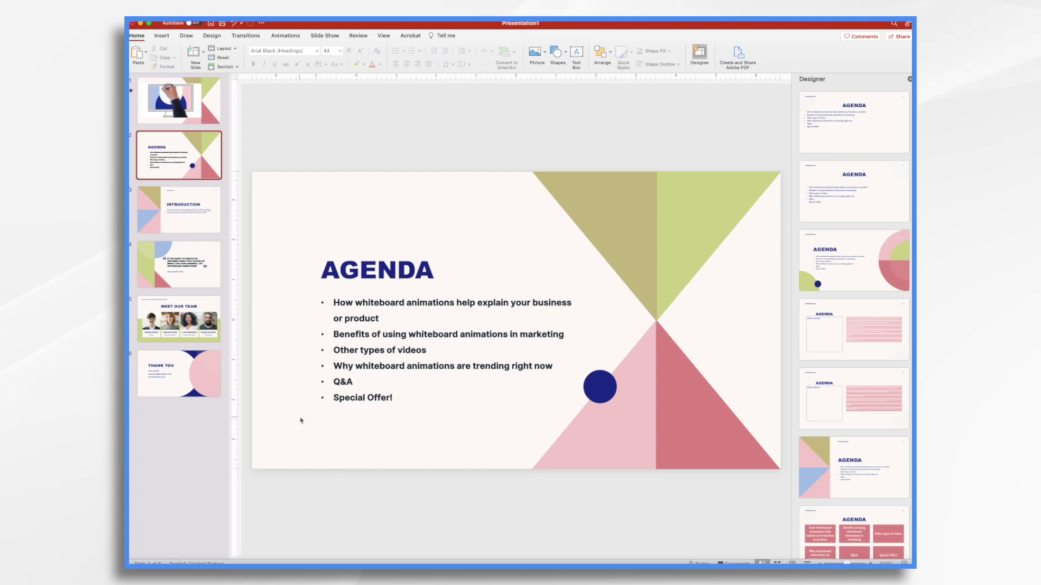
key("super+Tab")
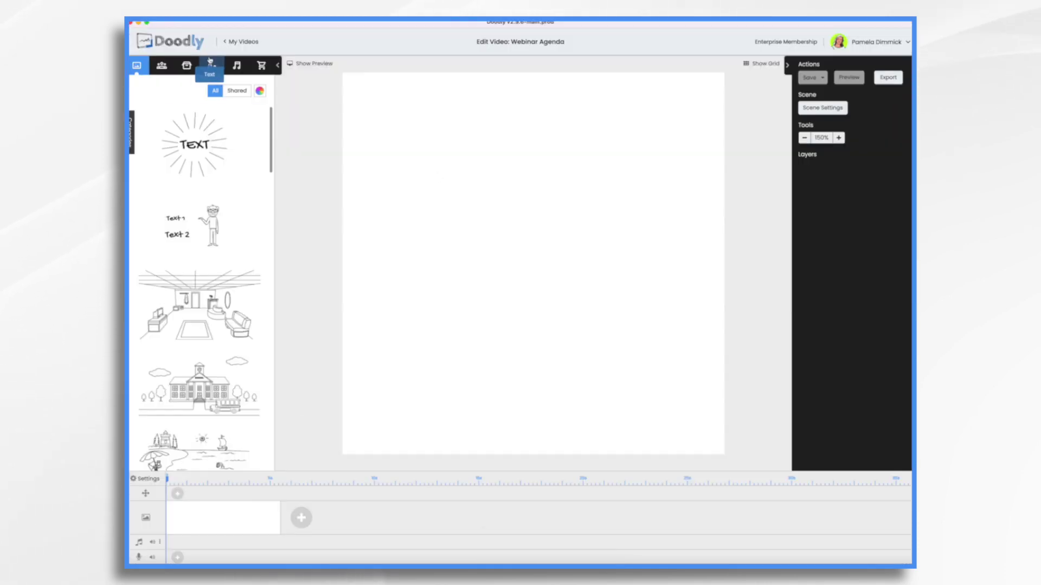
left_click(186, 66)
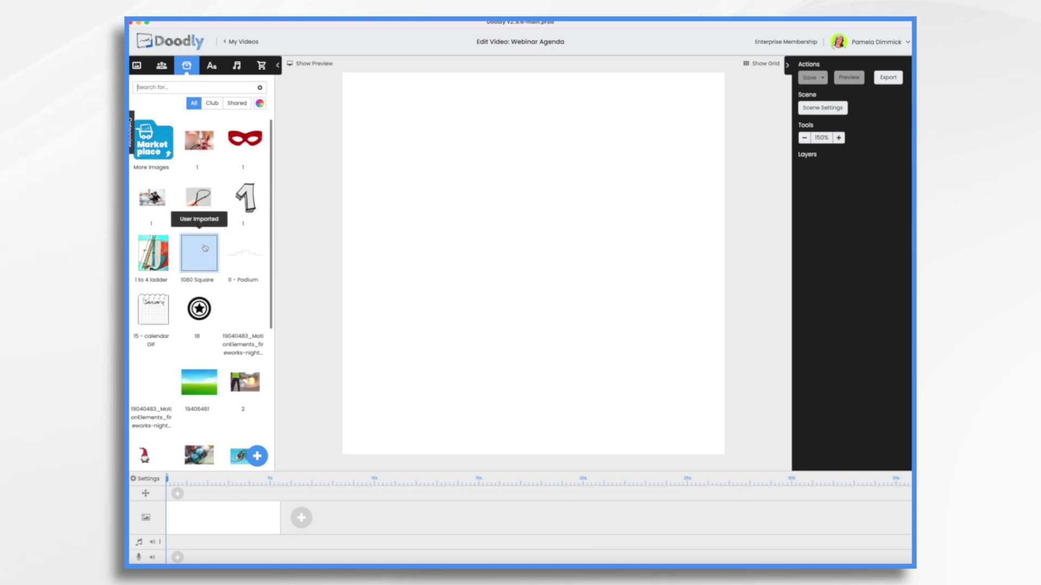
type("square")
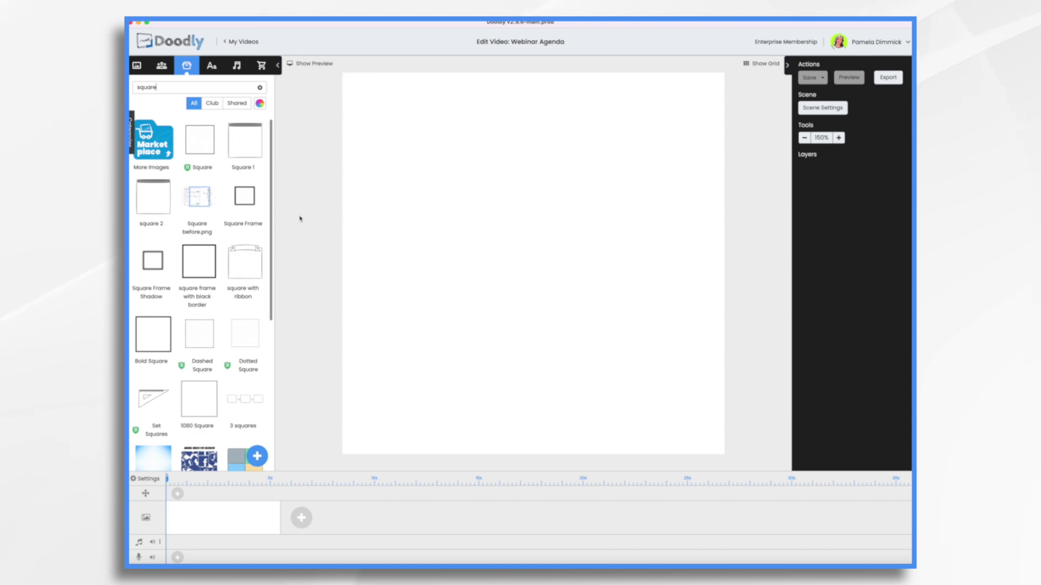
left_click(244, 199)
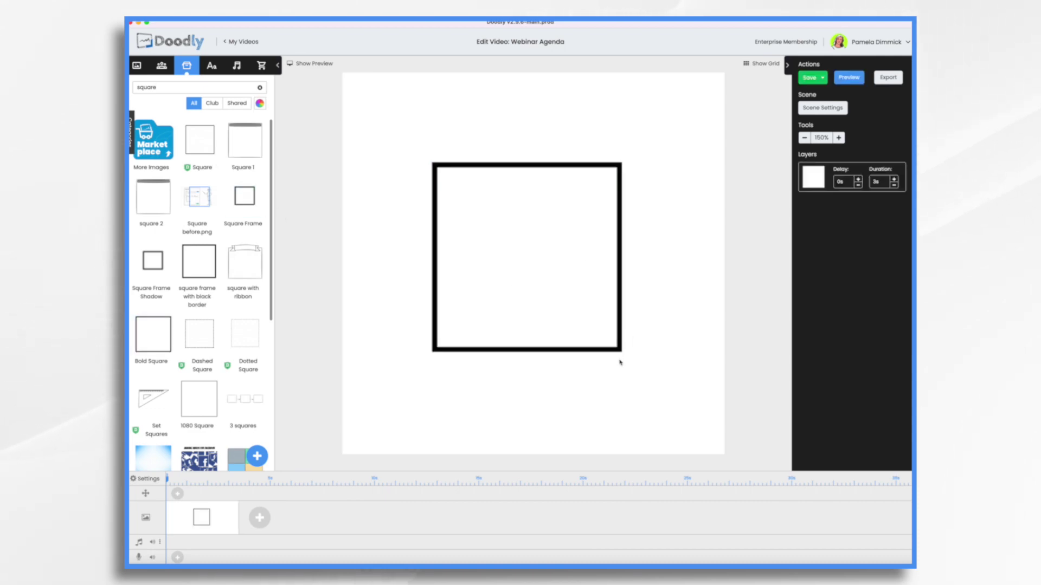
left_click_drag(622, 352, 725, 457)
left_click_drag(432, 164, 341, 72)
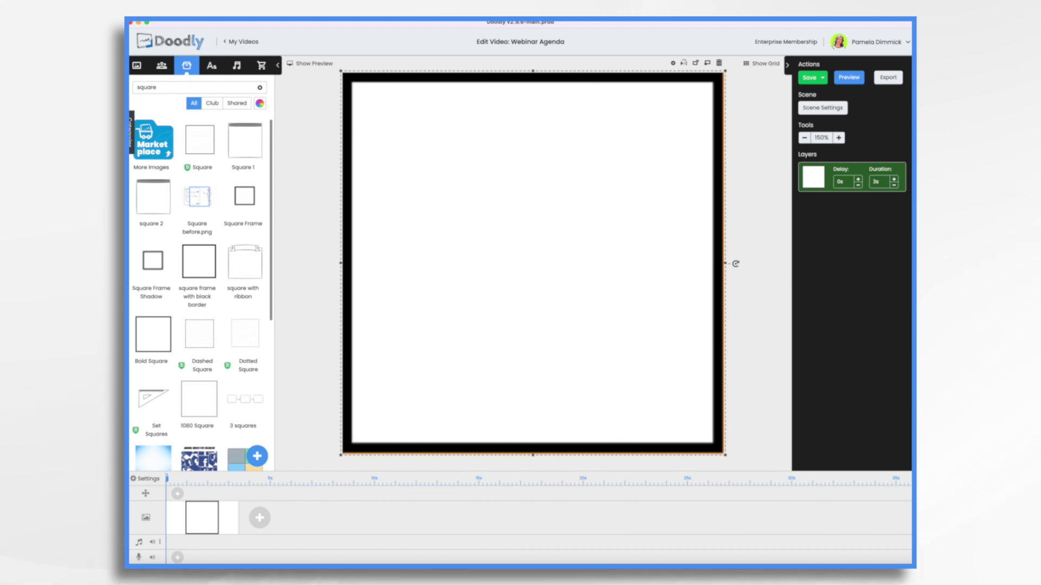
- Add the text "Agenda" in the Caveat-Bold font and enlarge it as a centred heading at the top inside the frame
left_click(211, 66)
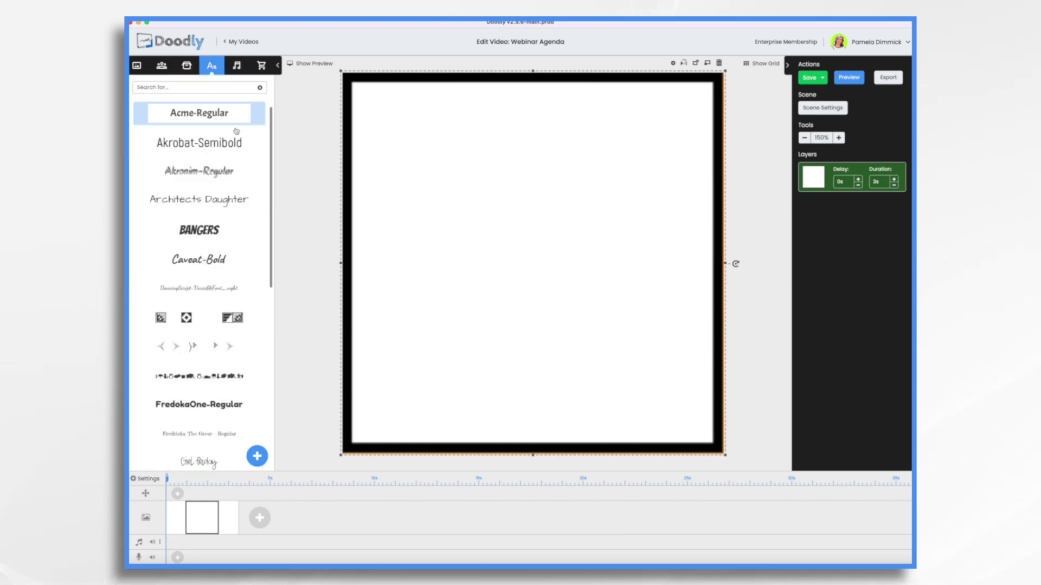
left_click_drag(211, 260, 548, 138)
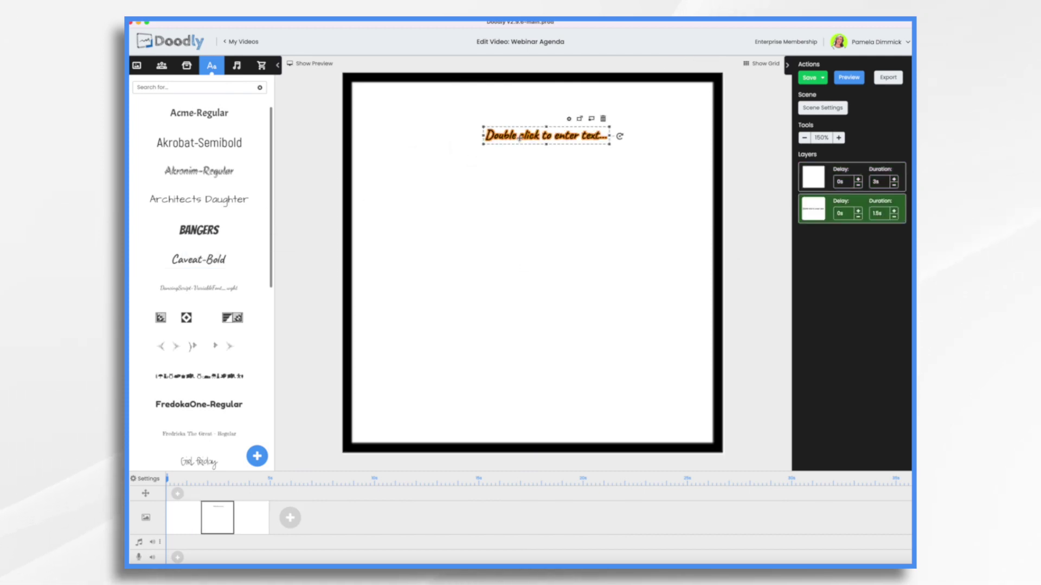
double_click(520, 137)
type("Agenda")
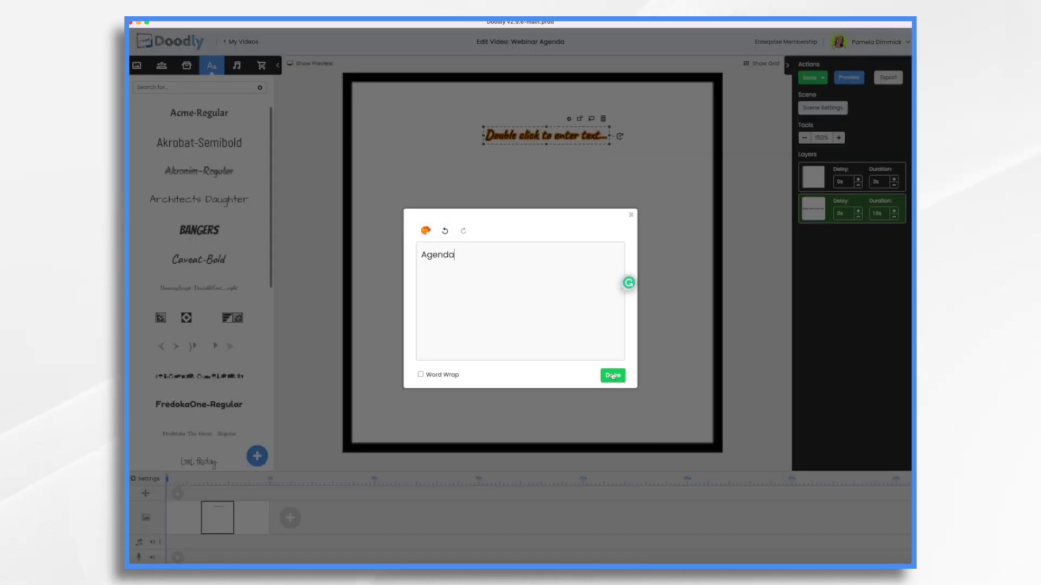
left_click(613, 376)
left_click_drag(505, 164, 545, 123)
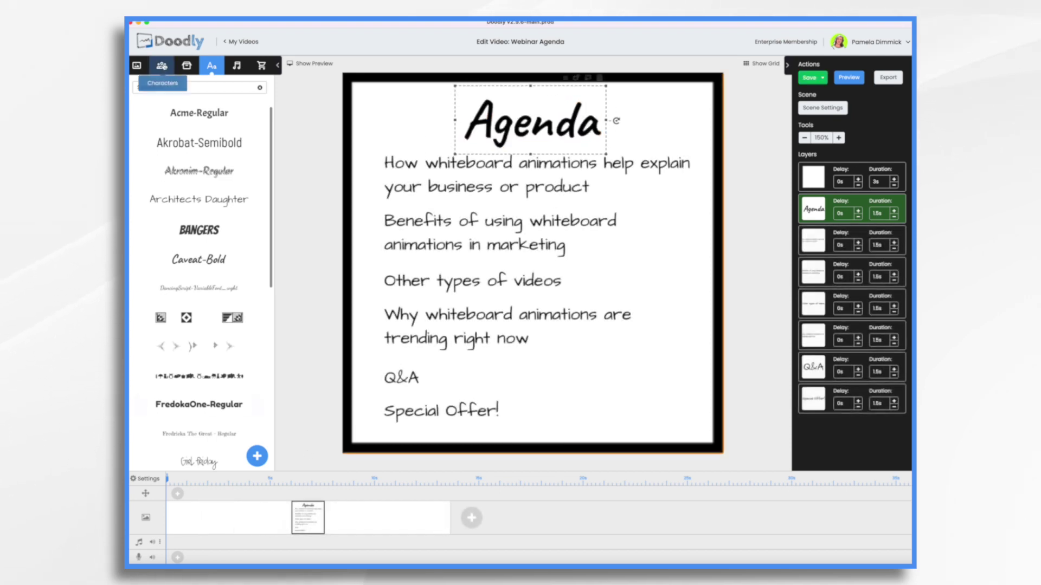
- Add the character Mary Arms On Hips Stretched as a new object in the frame's lower right area, keeping the Agenda heading
left_click(162, 66)
left_click(174, 89)
type("mary")
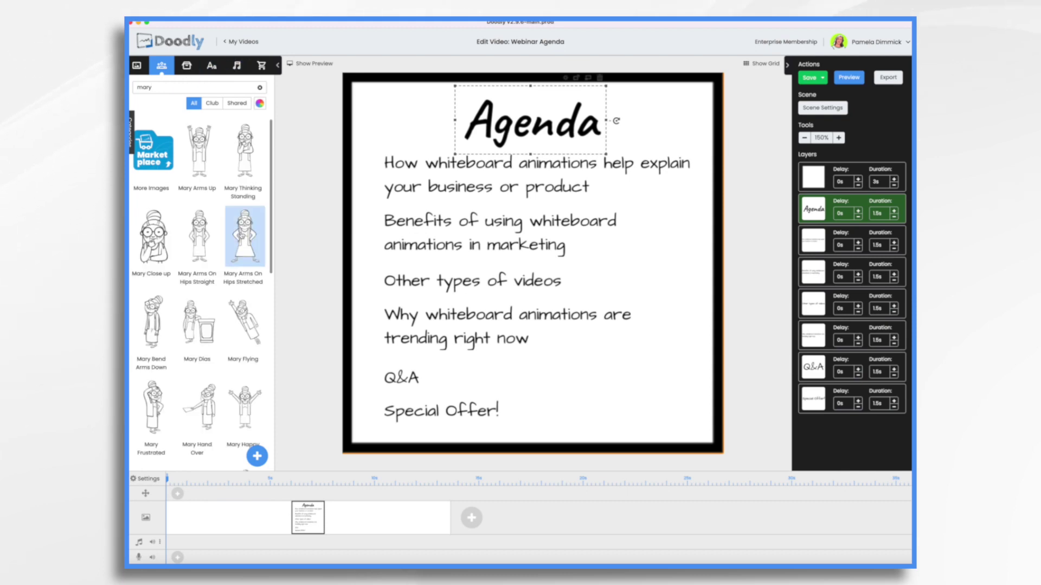
left_click_drag(244, 239, 685, 361)
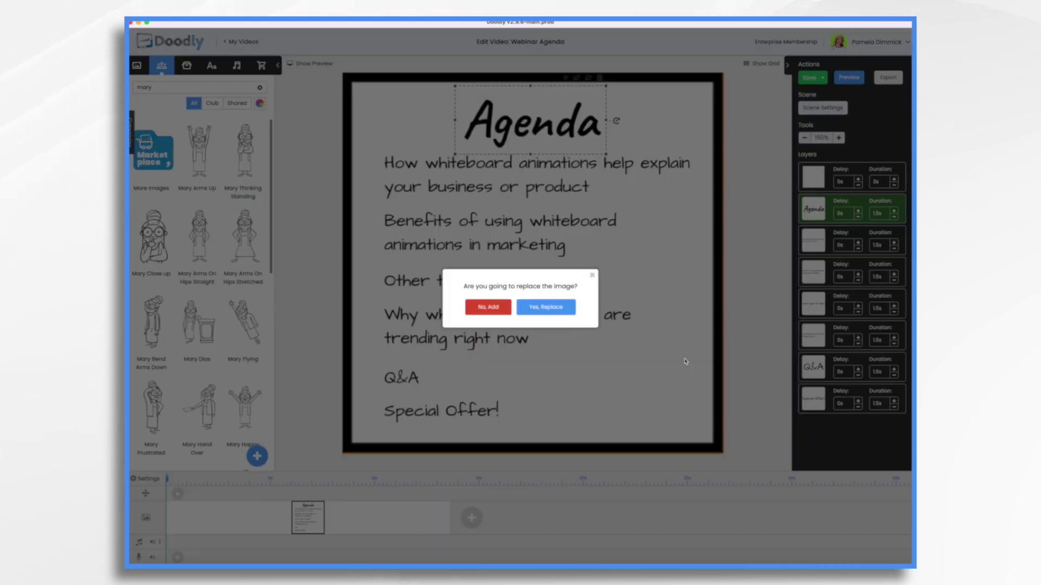
left_click(487, 307)
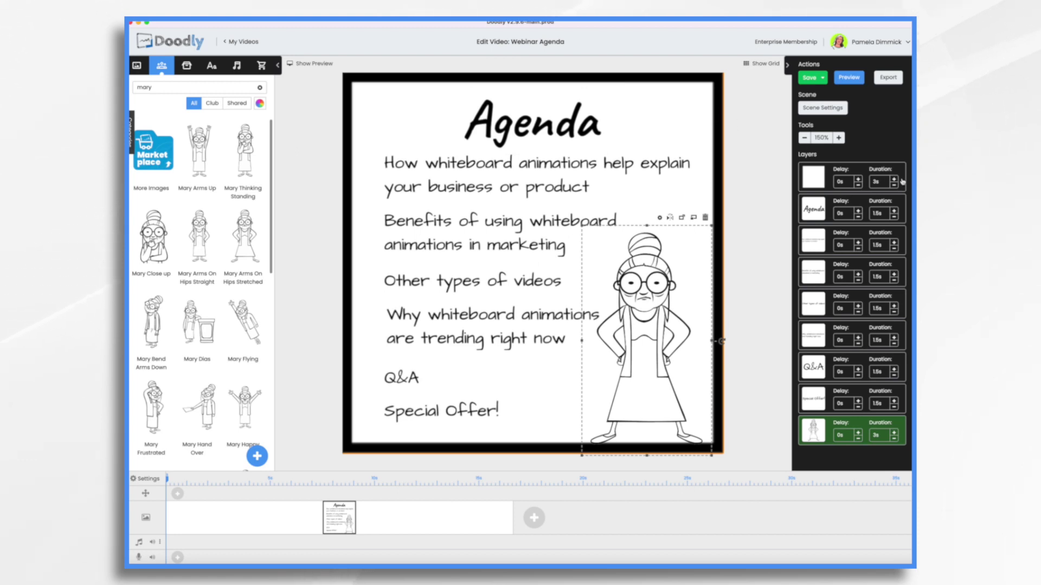
- Set the square frame layer's duration to 0s and the Agenda heading layer's duration to 1.5s
left_click(818, 178)
left_click(895, 217)
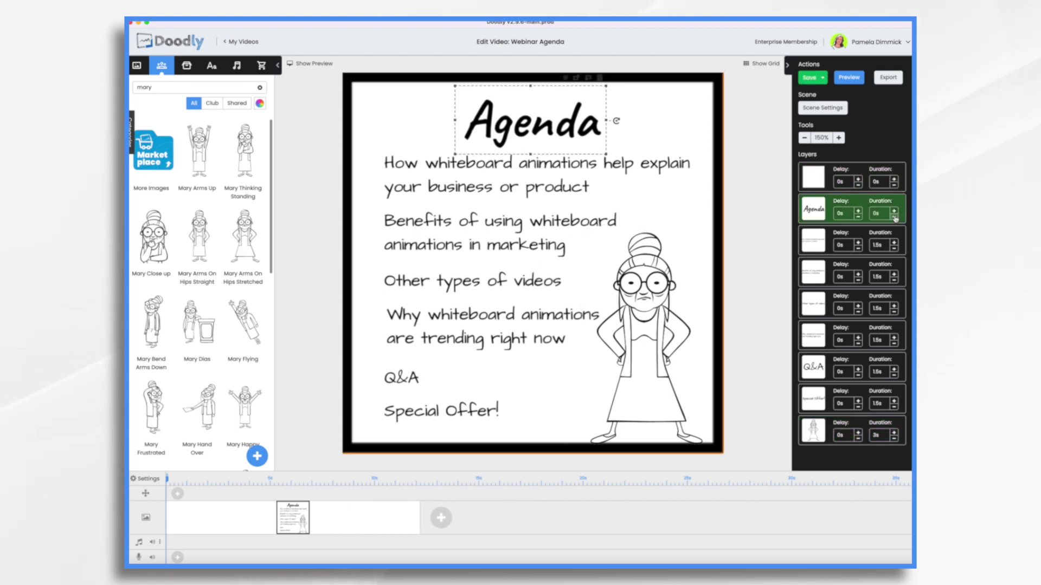
left_click(894, 210)
left_click(895, 210)
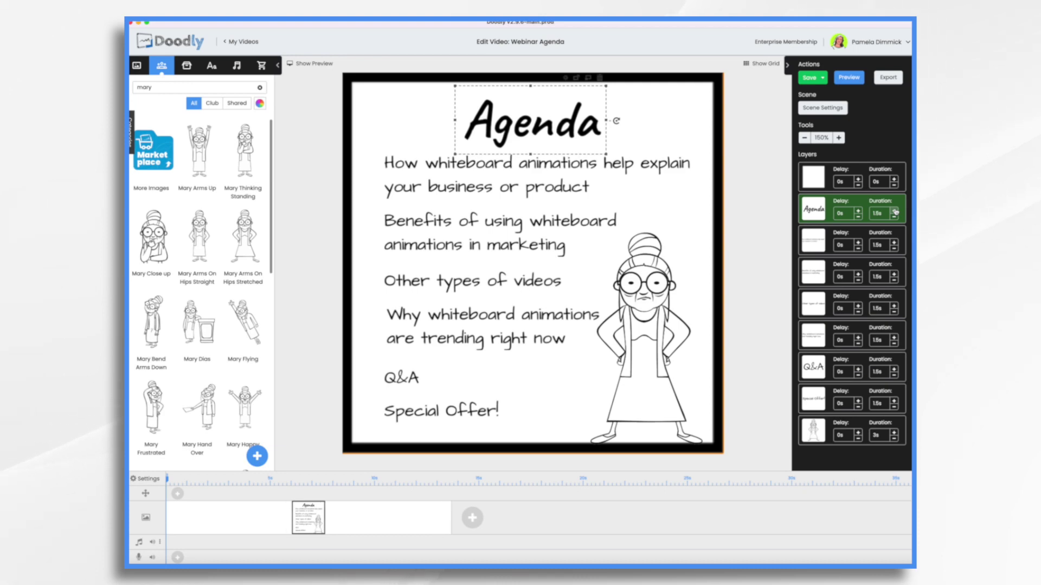
- Set the duration of the first agenda item's layer to 2.5s and of the "Benefits of using whiteboard animations" layer to 3s
left_click(894, 243)
left_click(894, 242)
left_click(894, 274)
left_click(893, 274)
left_click(894, 274)
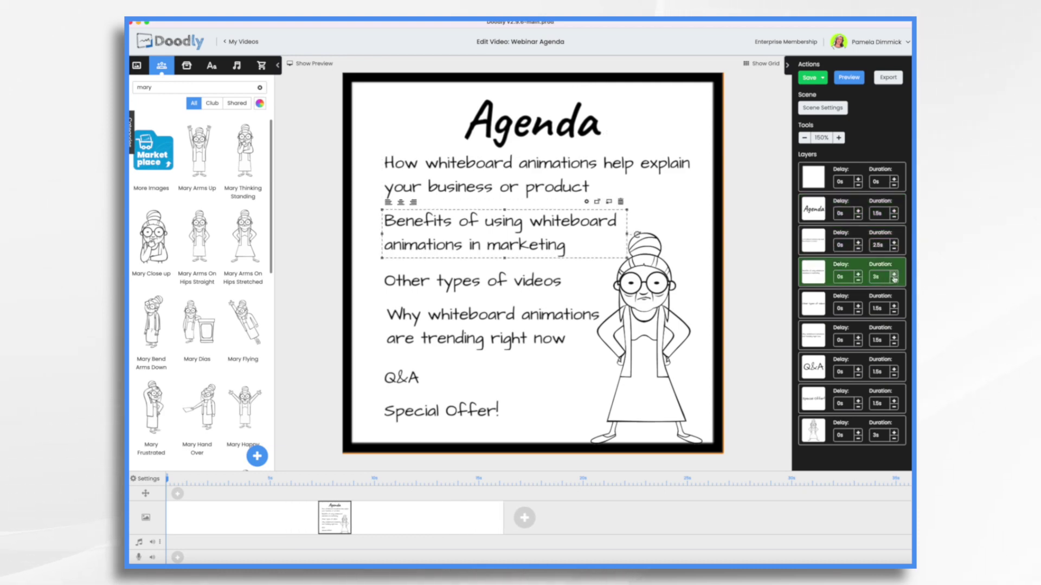
- Set the layer durations to 2s for "Other types of videos", 3.5s for the "trending right now" item and 1s for "Q&A"
left_click(894, 307)
left_click(894, 339)
left_click(894, 340)
left_click(894, 339)
left_click(894, 339)
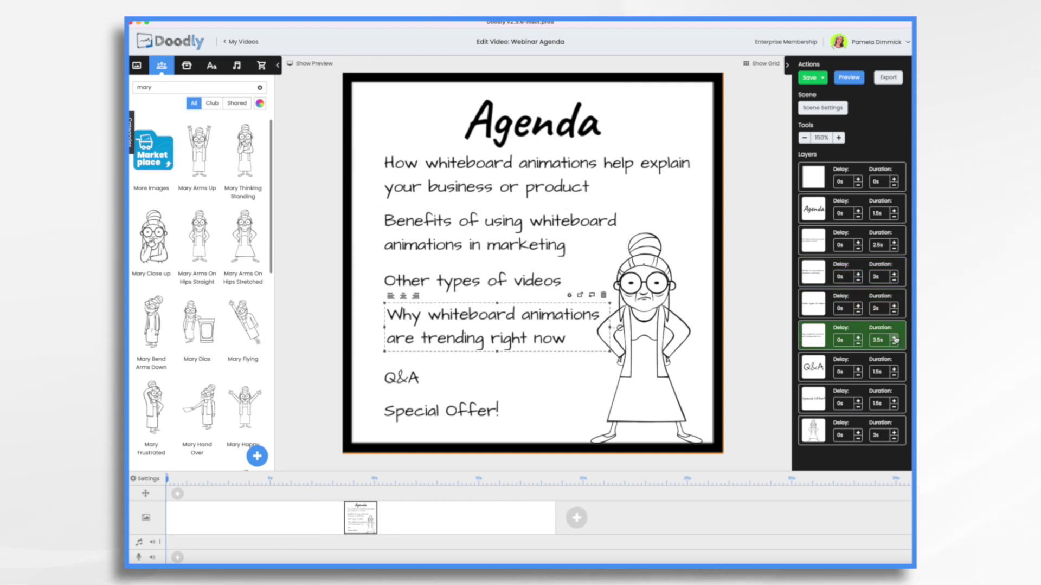
left_click(893, 375)
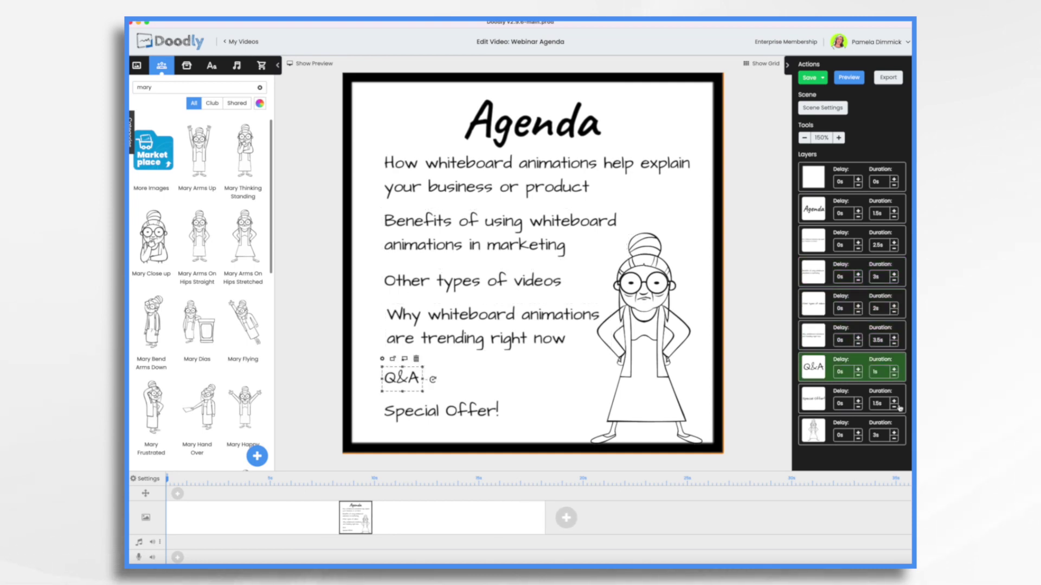
- Set the scene's extra time to 8s in the scene settings and apply it
left_click(825, 109)
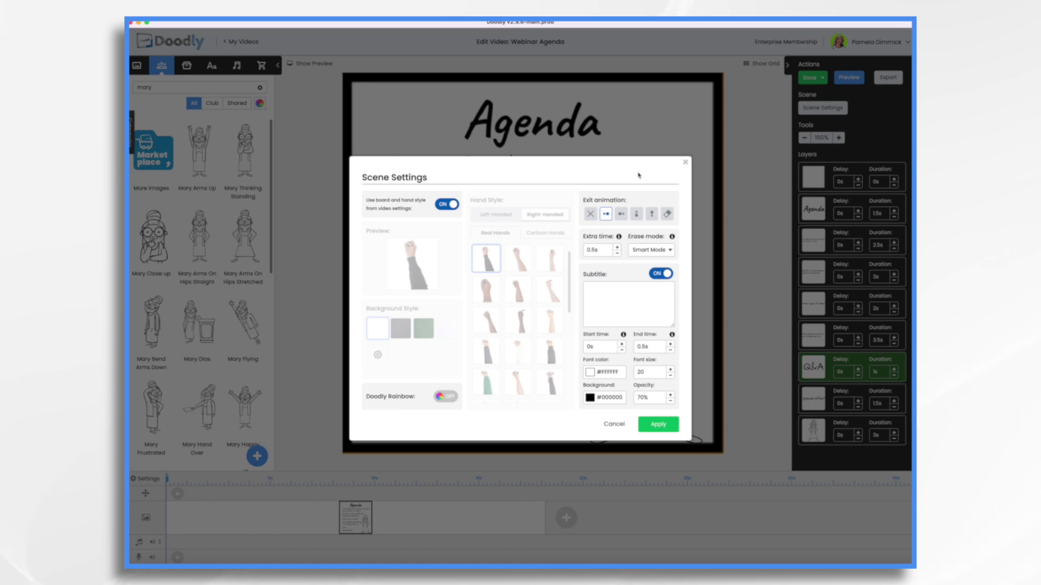
left_click(619, 247)
left_click(618, 247)
left_click(618, 247)
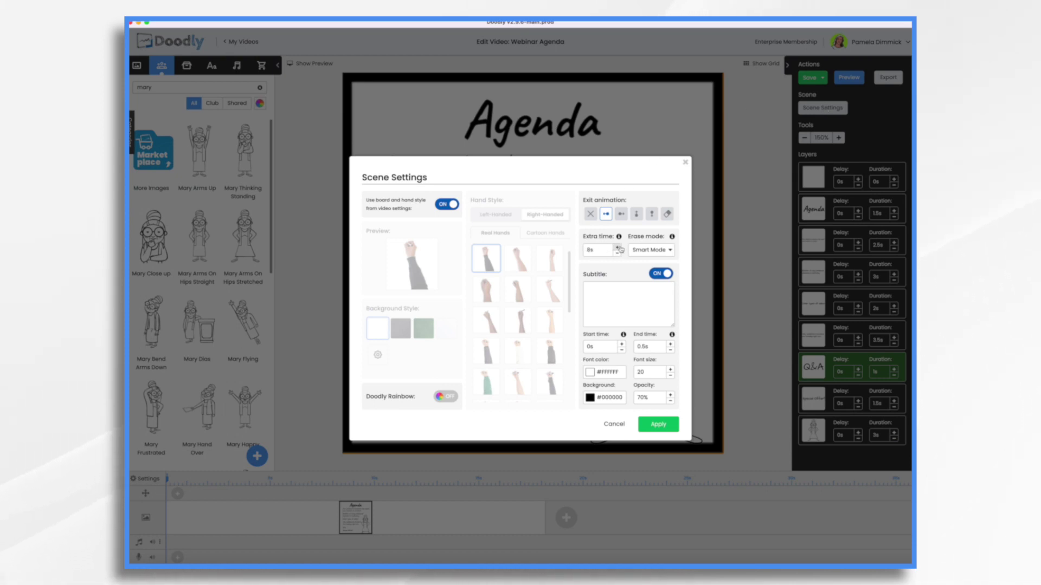
left_click(658, 425)
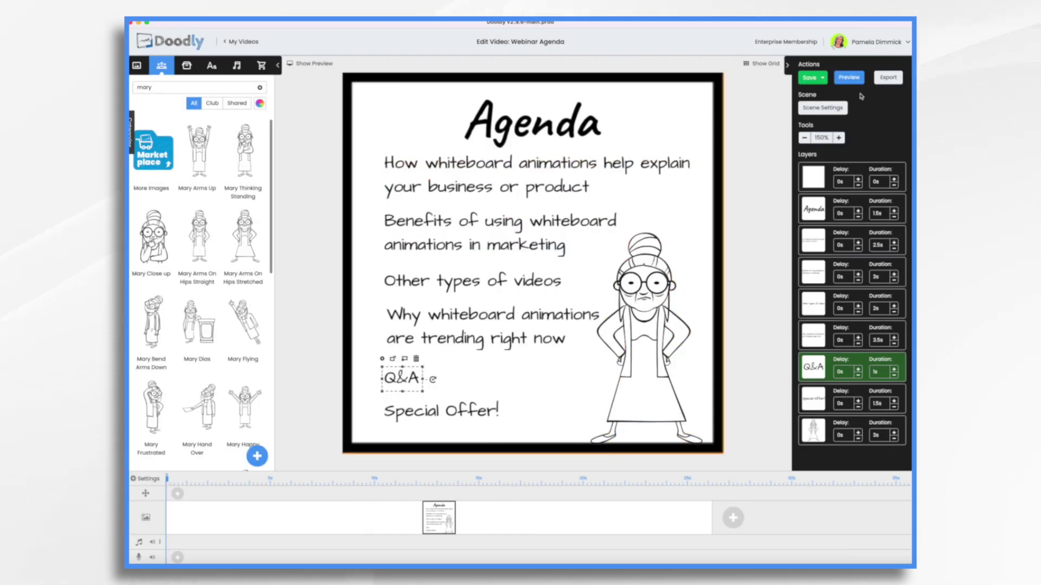
- Change the video's hand style to the right-handed light-skinned cartoon hand with coloured bracelets and apply the video settings
left_click(147, 479)
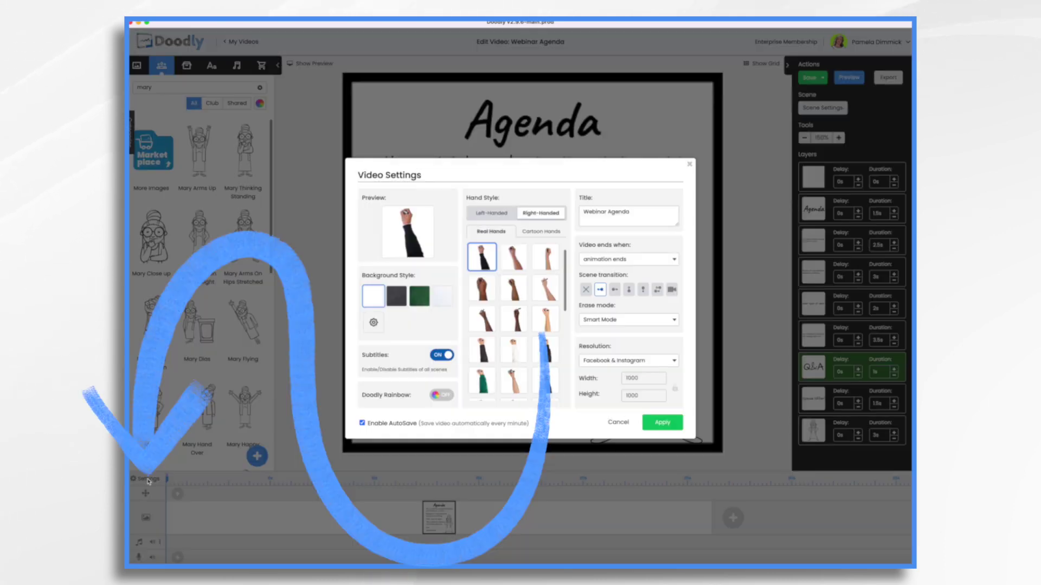
left_click(540, 231)
scroll(530, 382, "down", 2)
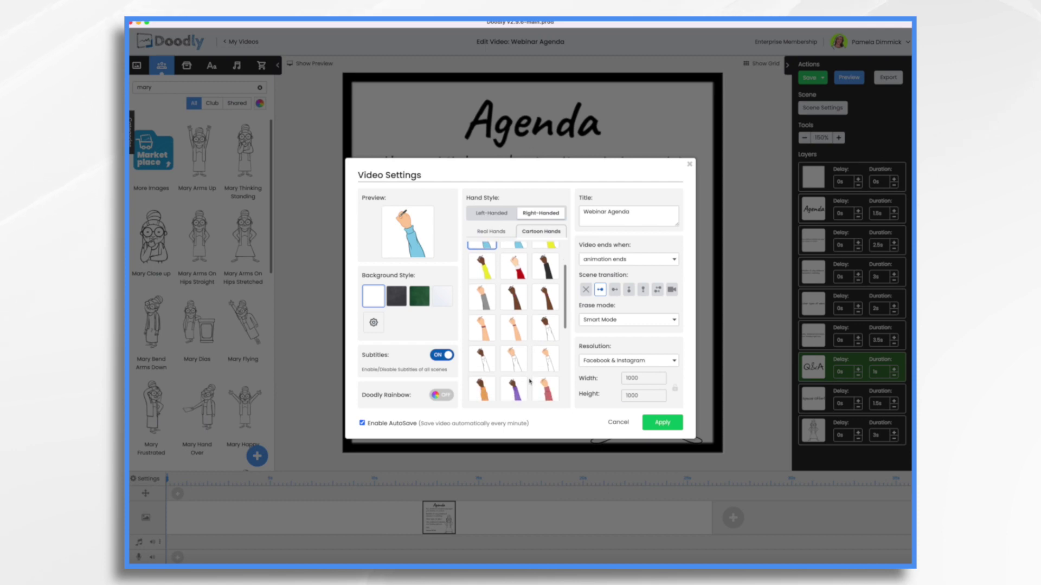
left_click(519, 319)
left_click(663, 422)
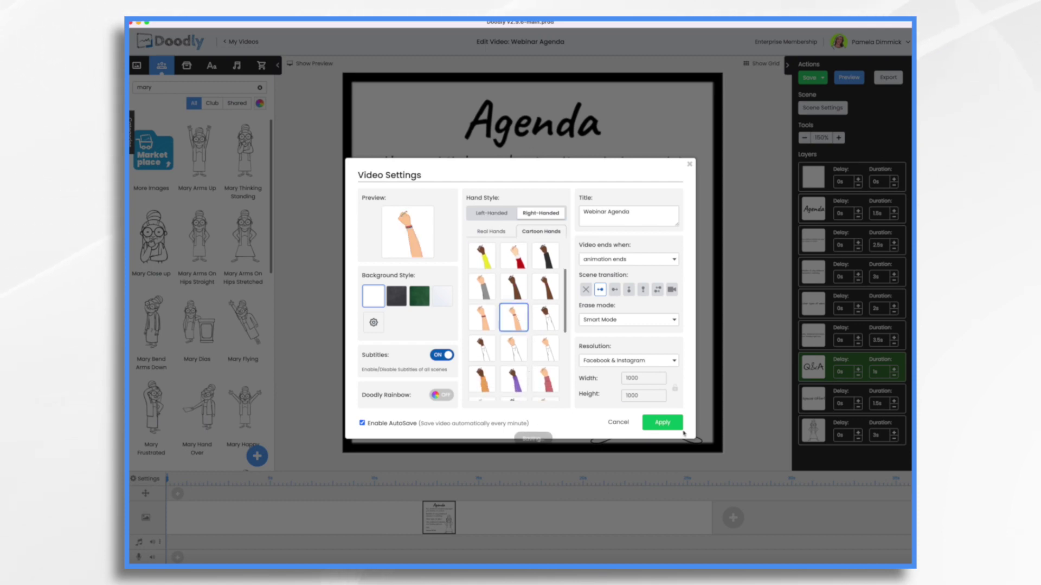
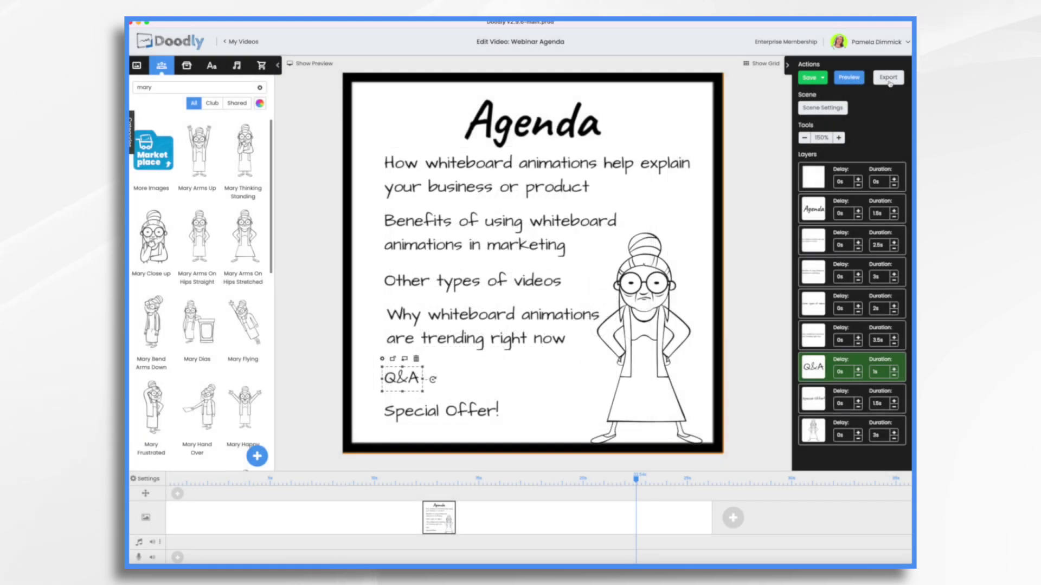
- Export the Webinar Agenda video to the desktop as MP4 with Facebook & Instagram resolution, 30 FPS and maximum quality
left_click(888, 78)
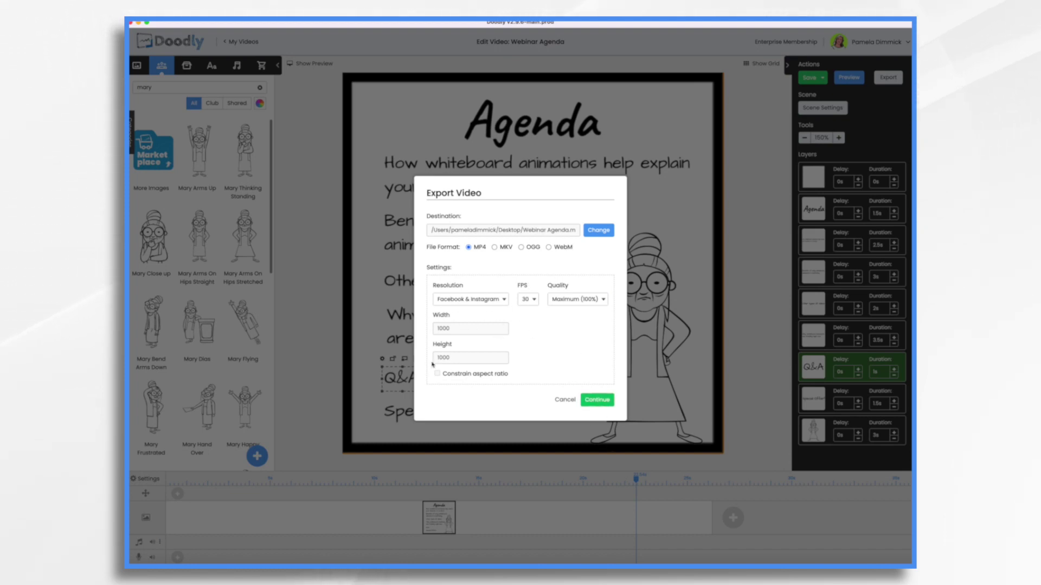
left_click(607, 404)
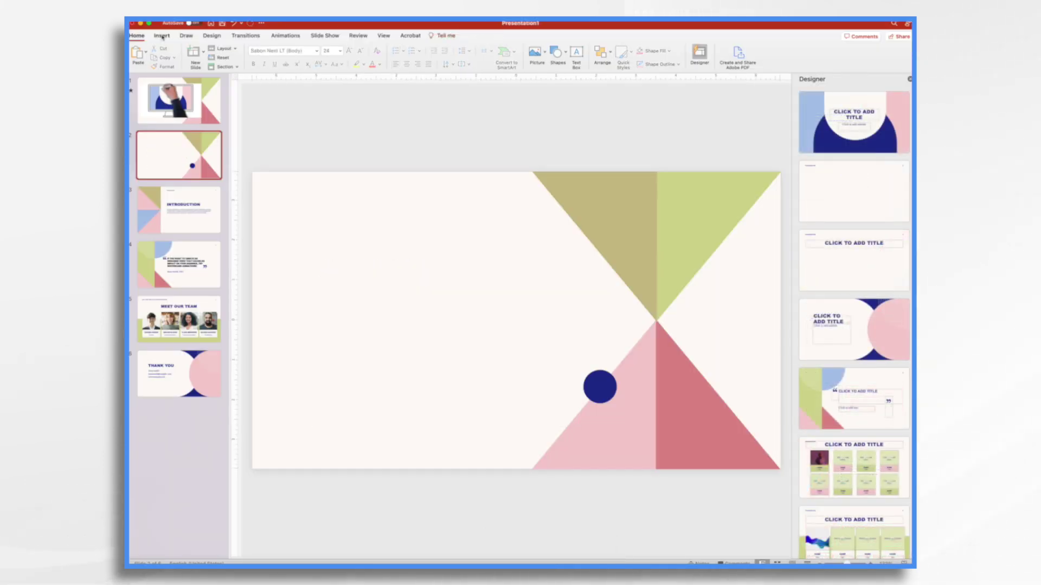
- Switch to PowerPoint and insert the movie file Webinar Agenda.mp4 from the desktop on the second slide
left_click(161, 36)
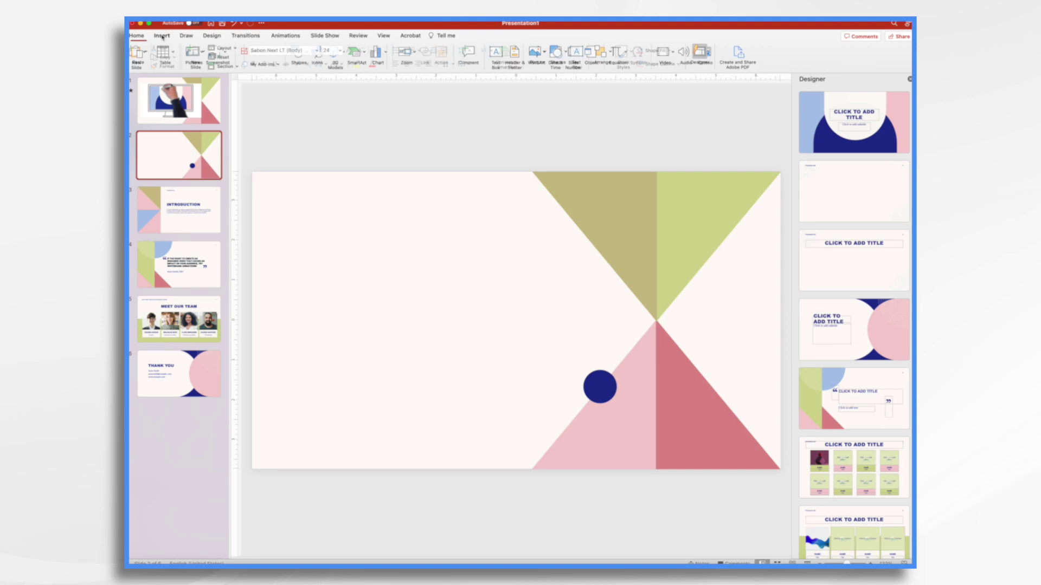
left_click(675, 53)
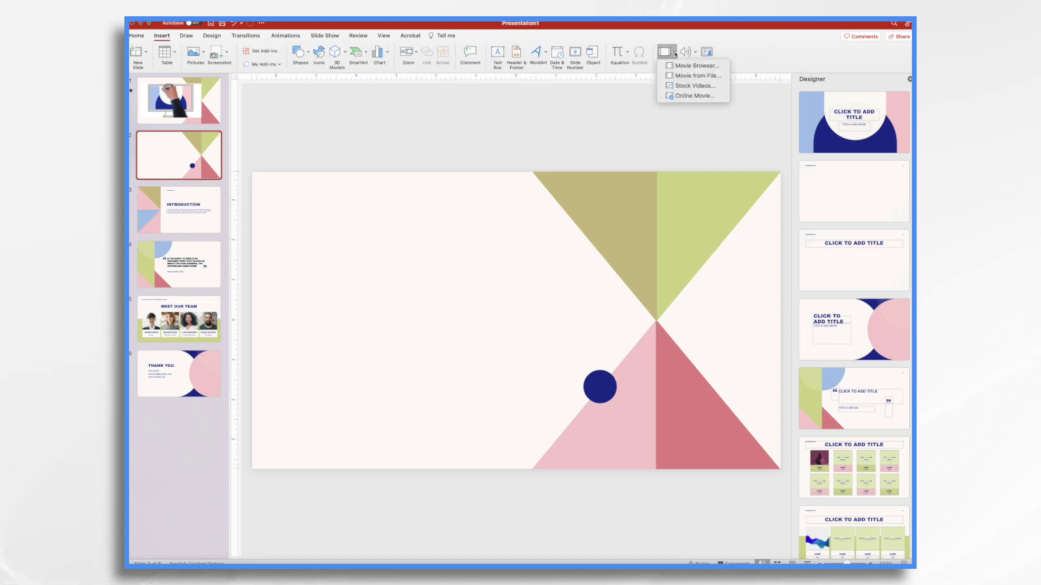
left_click(686, 76)
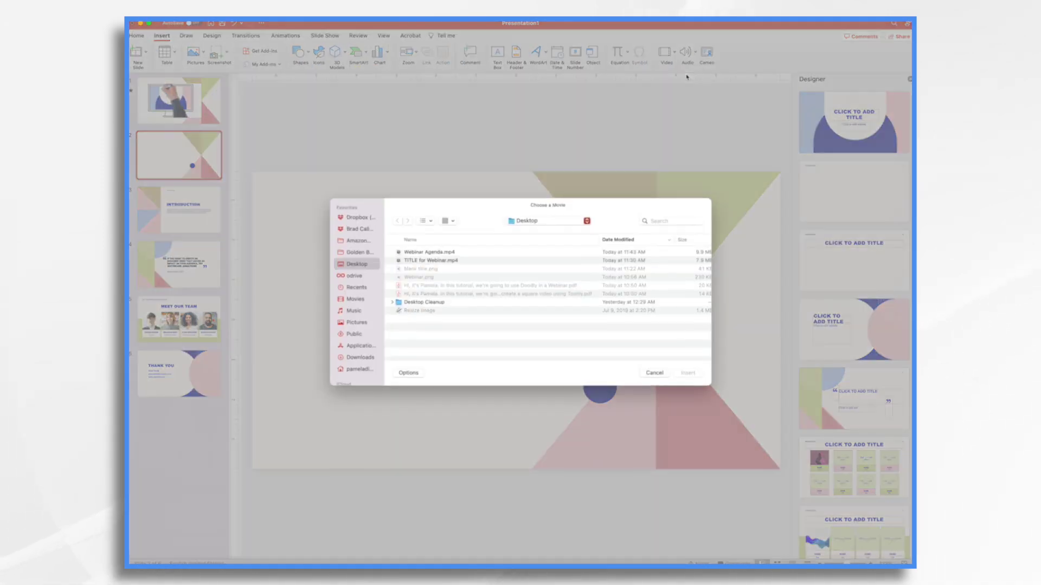
left_click(431, 253)
left_click(689, 374)
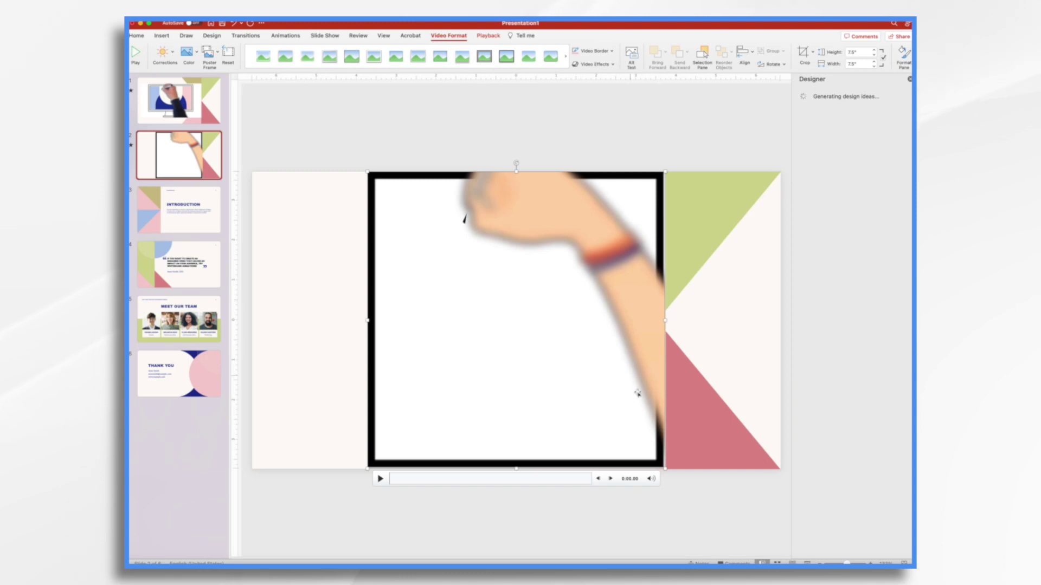
- Shrink the agenda video to about 6.2" square, place it in the slide's empty area beside the triangles, and play it
left_click_drag(666, 470, 590, 415)
left_click_drag(490, 272, 419, 293)
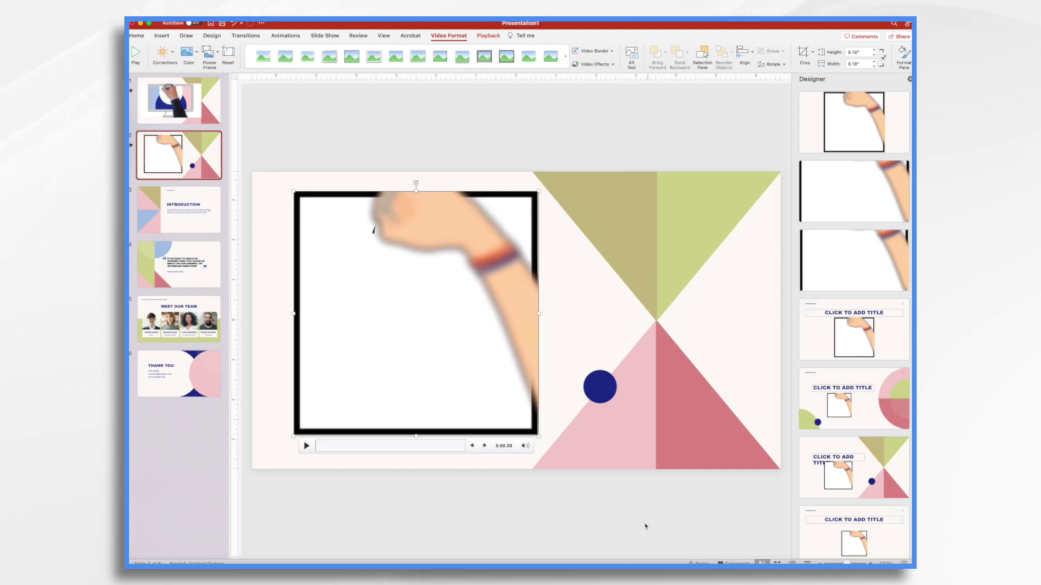
left_click(308, 446)
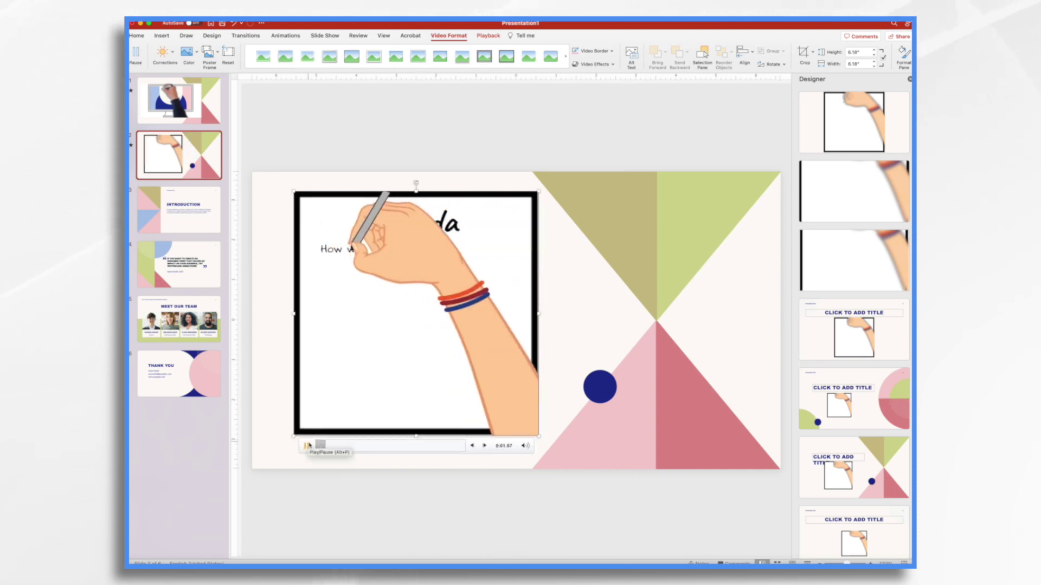